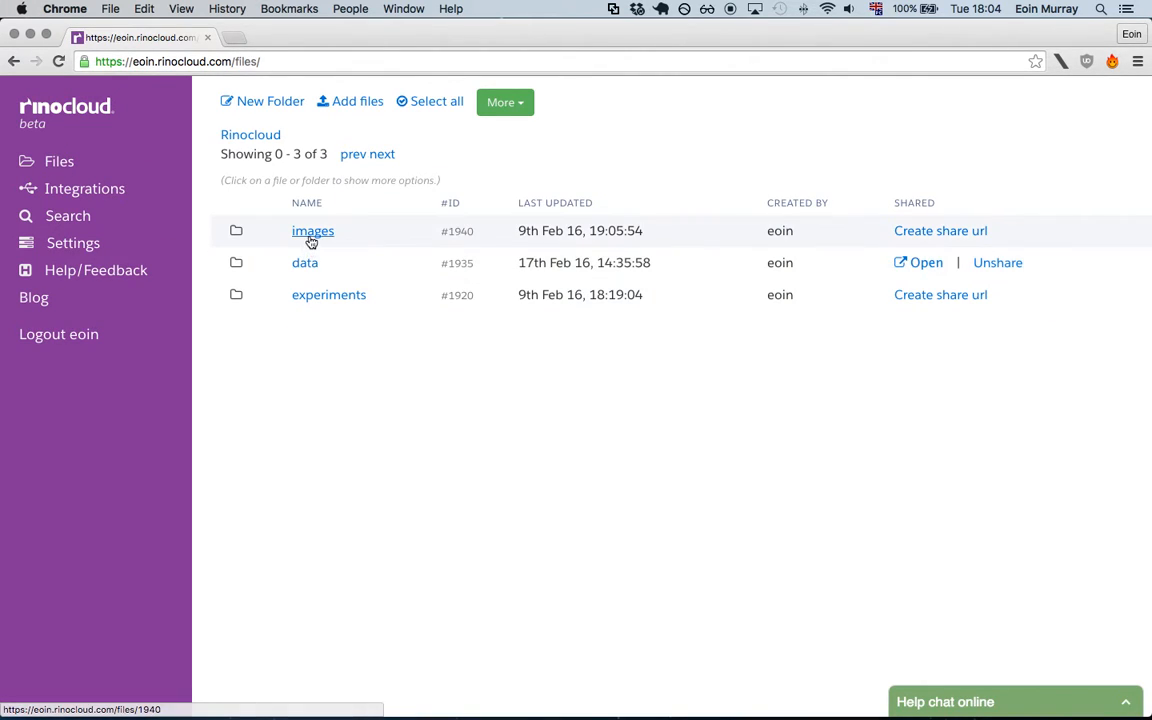
Download the file iv1.txt from the data folder.
click(307, 266)
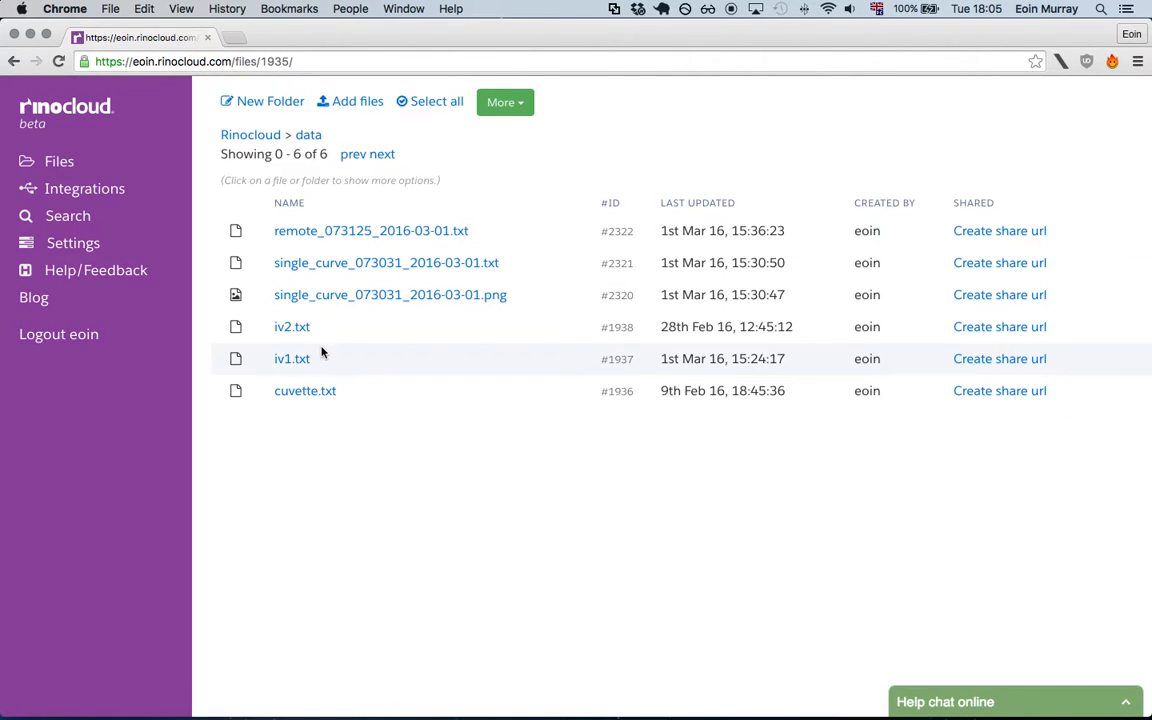
click(295, 362)
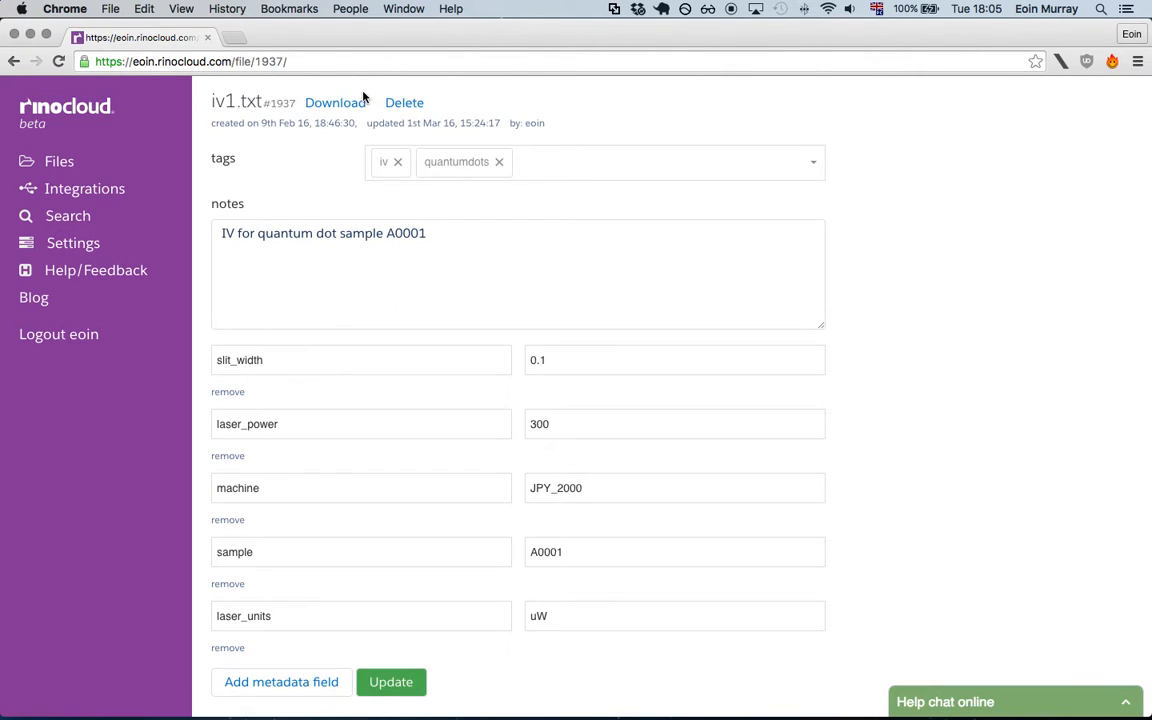
click(337, 102)
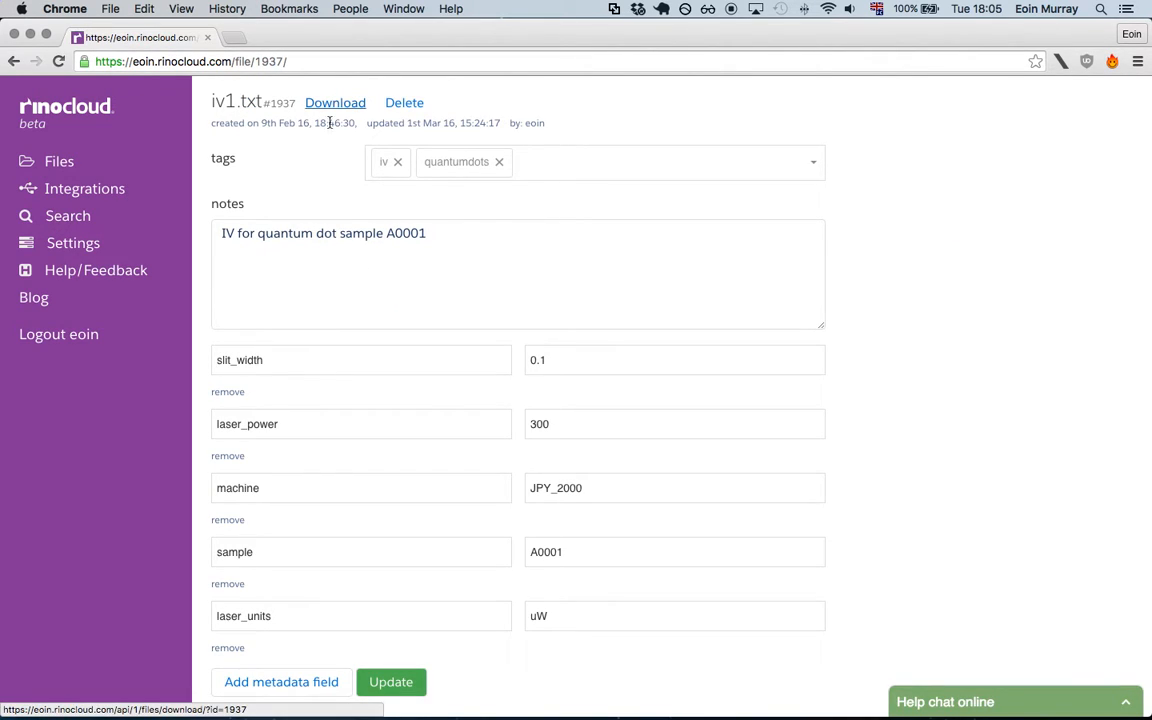
Open the downloaded iv1.txt in Sublime Text to review its contents, then close it and return to the file's page in Chrome.
click(136, 697)
scroll(316, 329, down, 5)
scroll(316, 329, up, 5)
key(super+w)
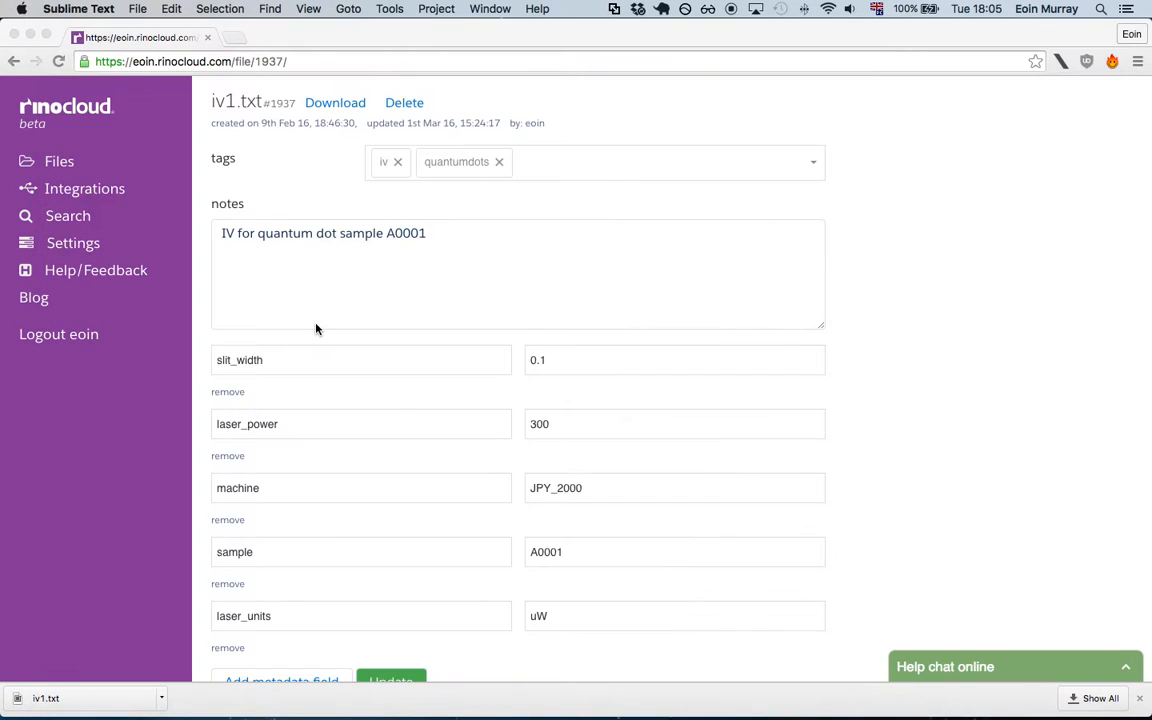
click(1022, 628)
click(553, 280)
scroll(558, 314, down, 1)
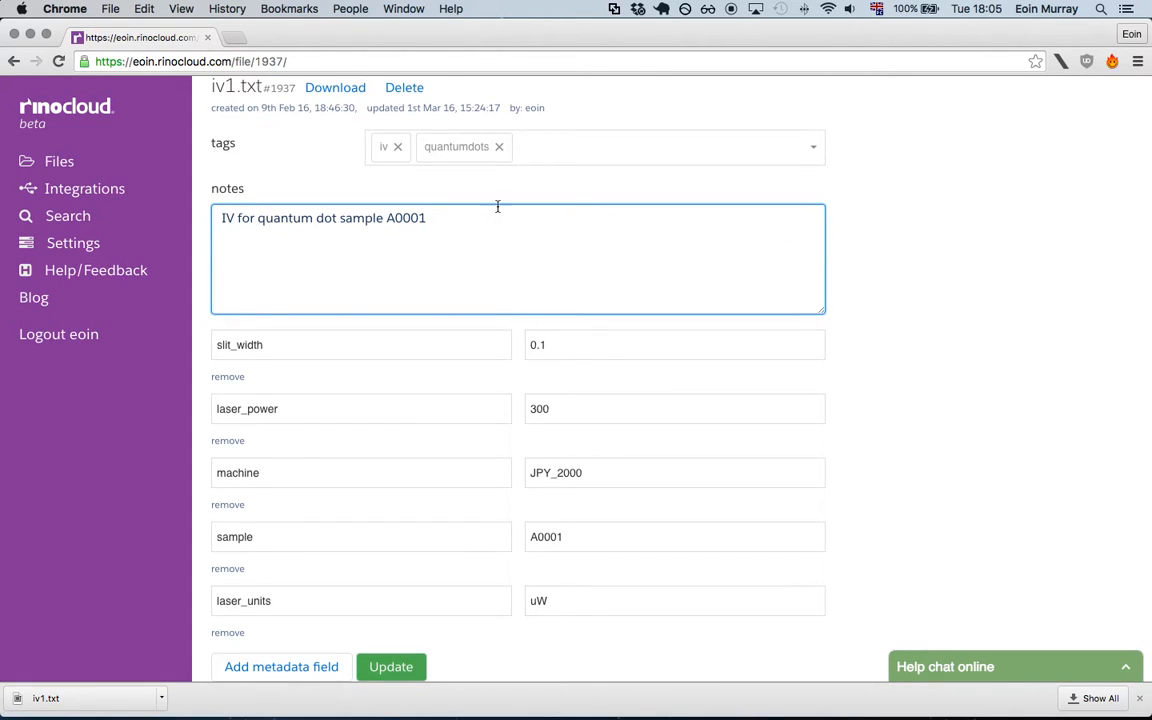
mouse_move(560, 717)
click(1139, 699)
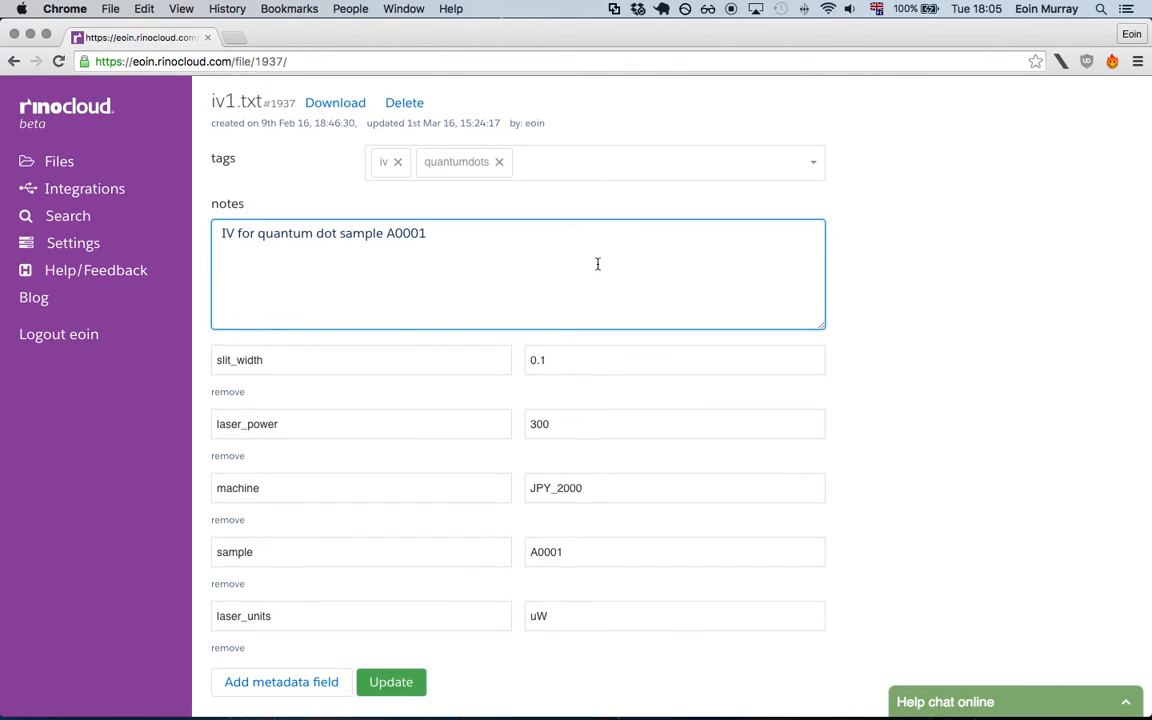
Examine the tags, notes and custom metadata fields stored with iv1.txt.
click(566, 174)
click(502, 263)
click(510, 362)
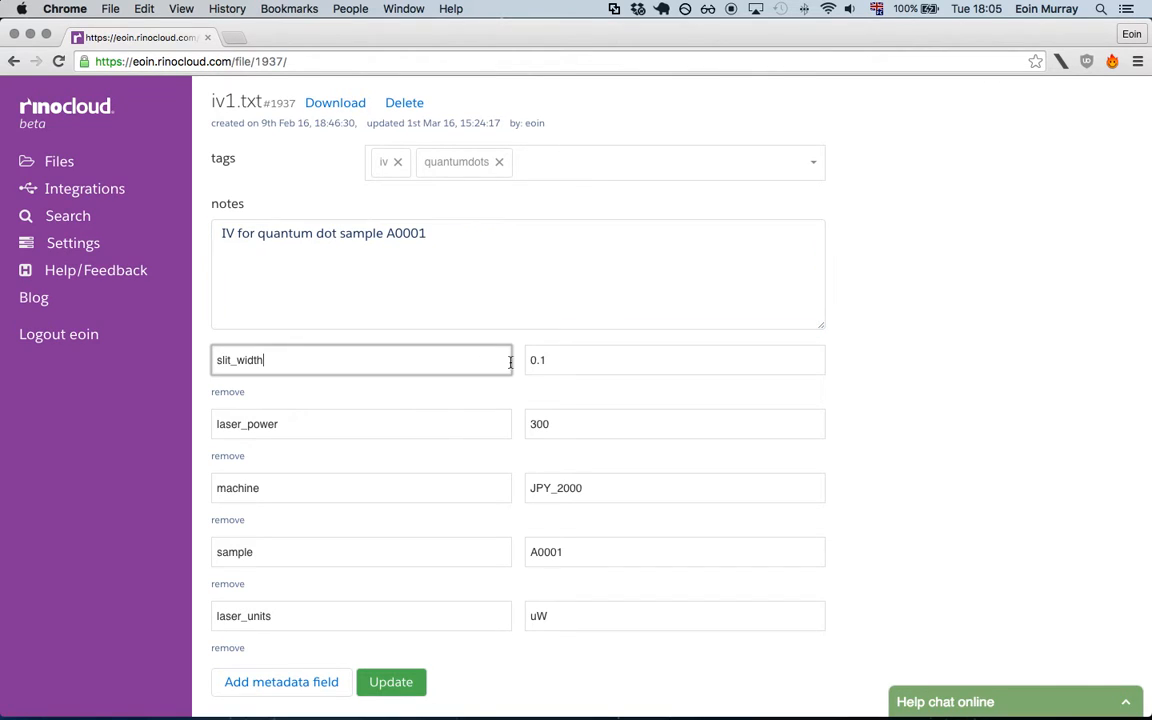
click(494, 428)
click(494, 484)
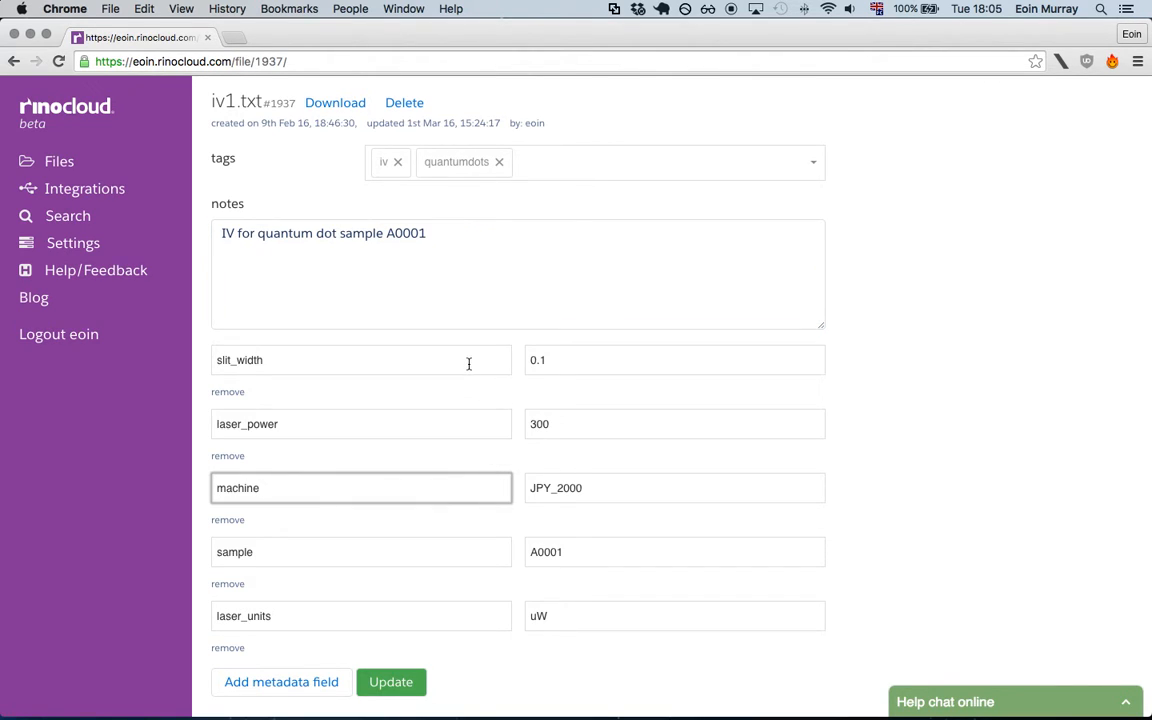
click(470, 416)
click(467, 483)
click(470, 548)
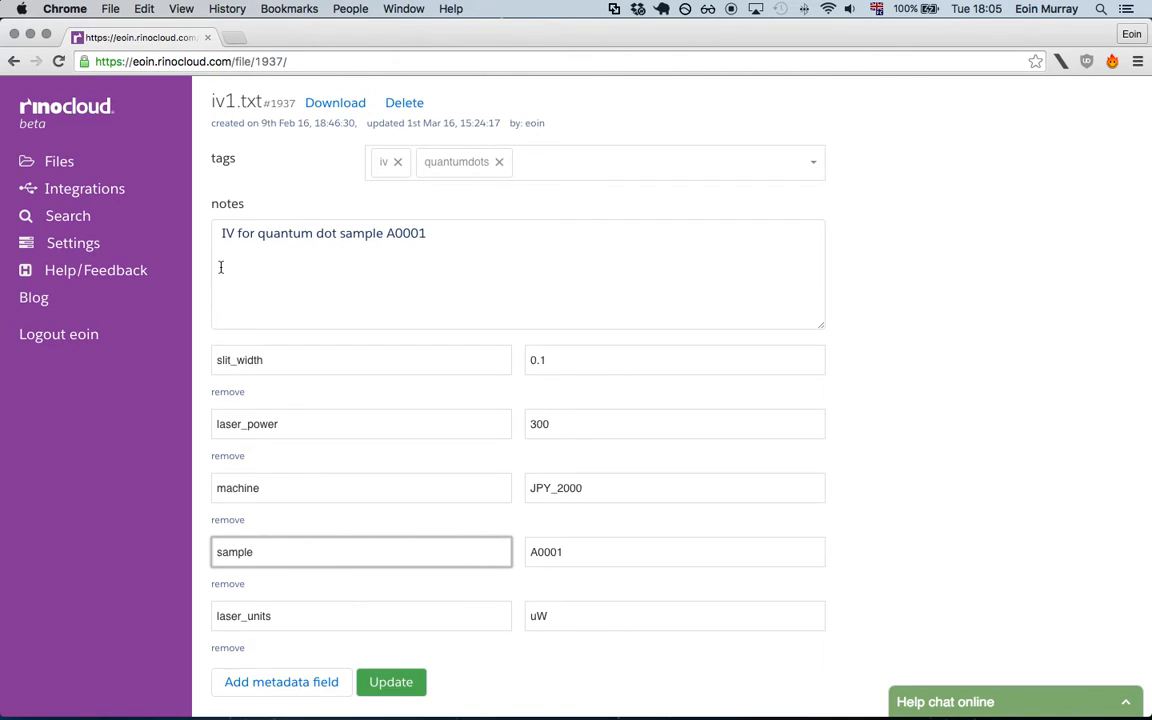
Search the project's files for those whose laser_power metadata is greater than 100.
click(57, 222)
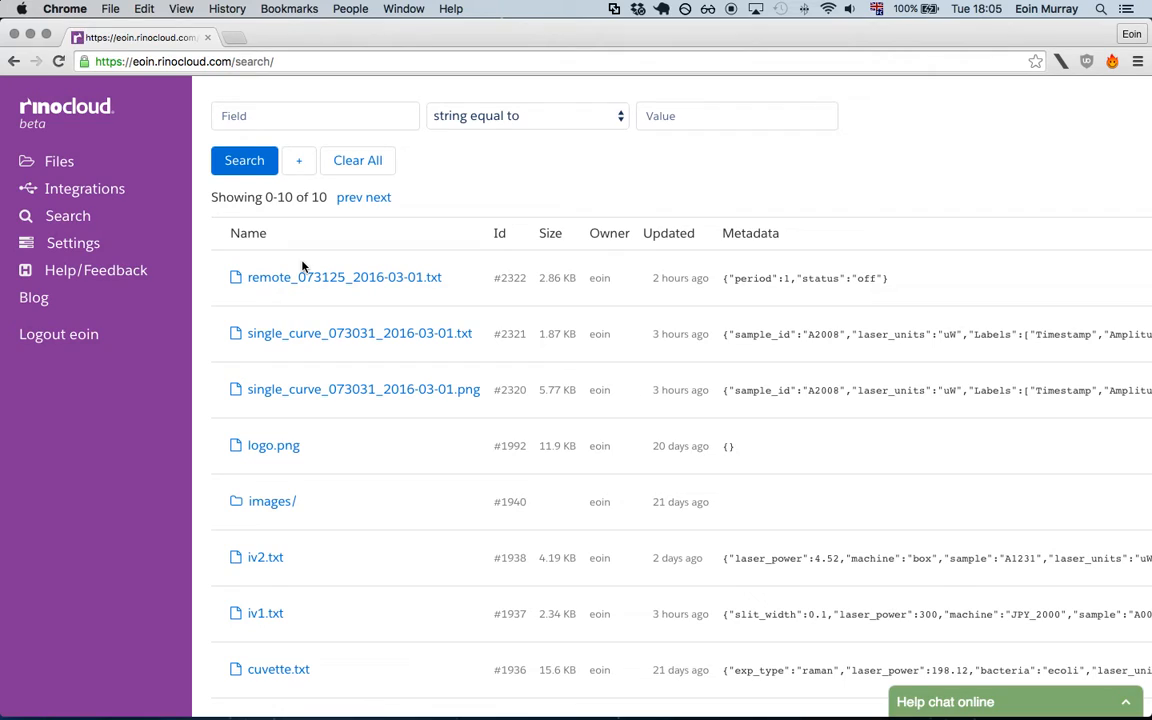
click(348, 115)
text(laser_power)
key(Tab)
key(space)
key(Down)
key(Down)
key(Down)
key(Down)
key(Down)
key(Return)
key(Tab)
text(100)
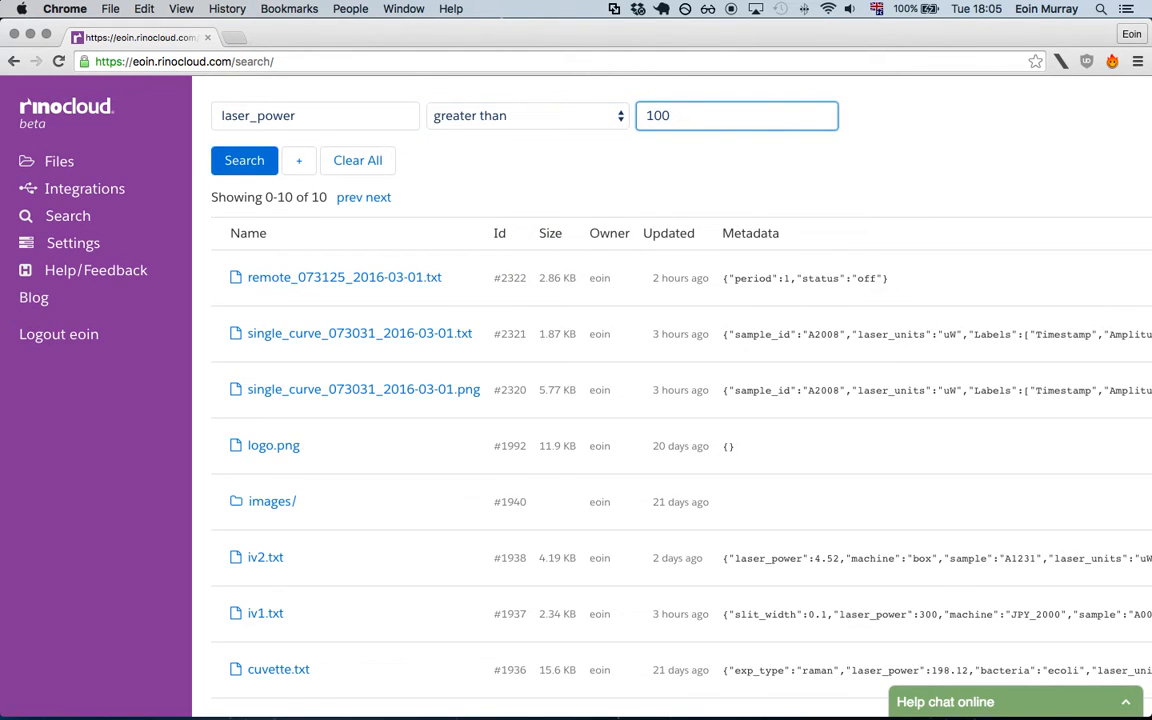
key(Return)
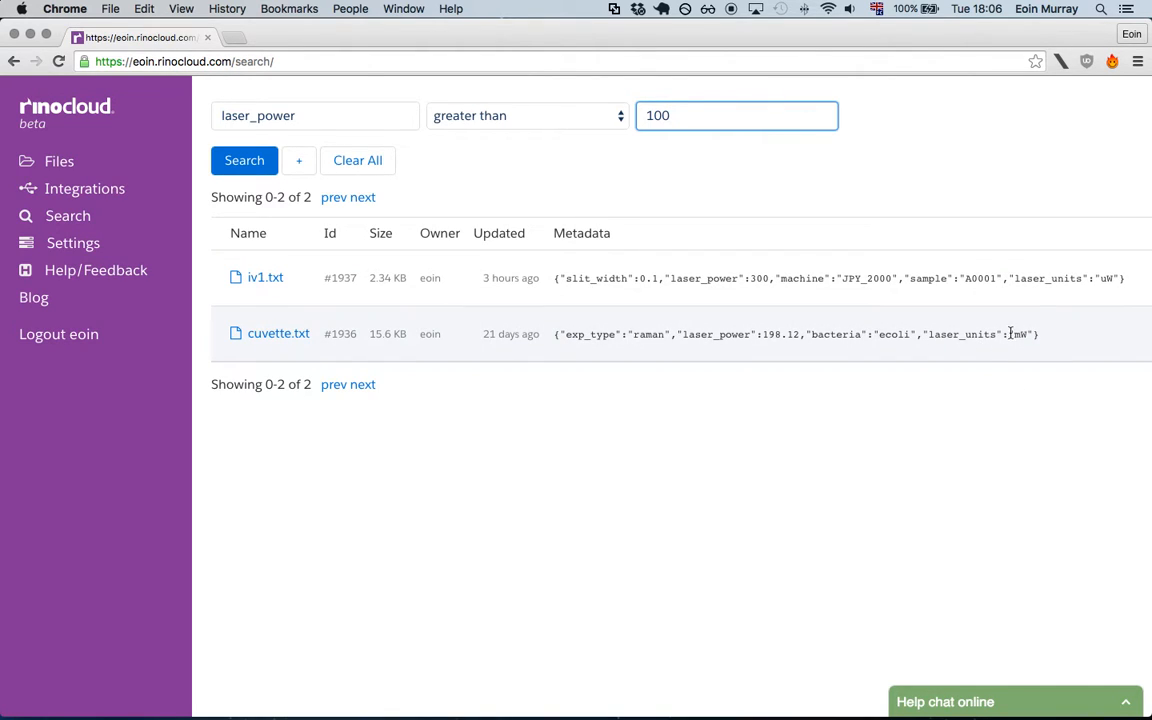
Narrow the file search with a second condition requiring laser_units to be string equal to uW.
click(299, 160)
text(laser_units)
key(Tab)
key(Tab)
text(uw)
key(BackSpace)
text(W)
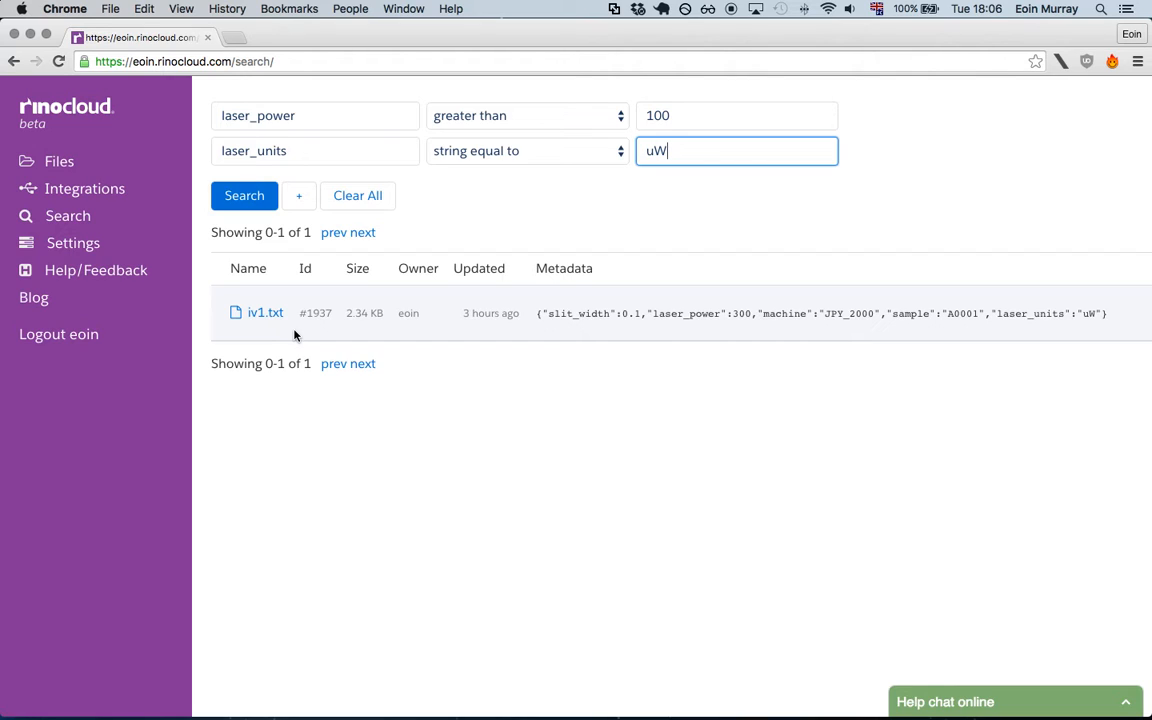
Read through the Labview Quickstart guide linked from the integrations page, then close the guide.
click(100, 189)
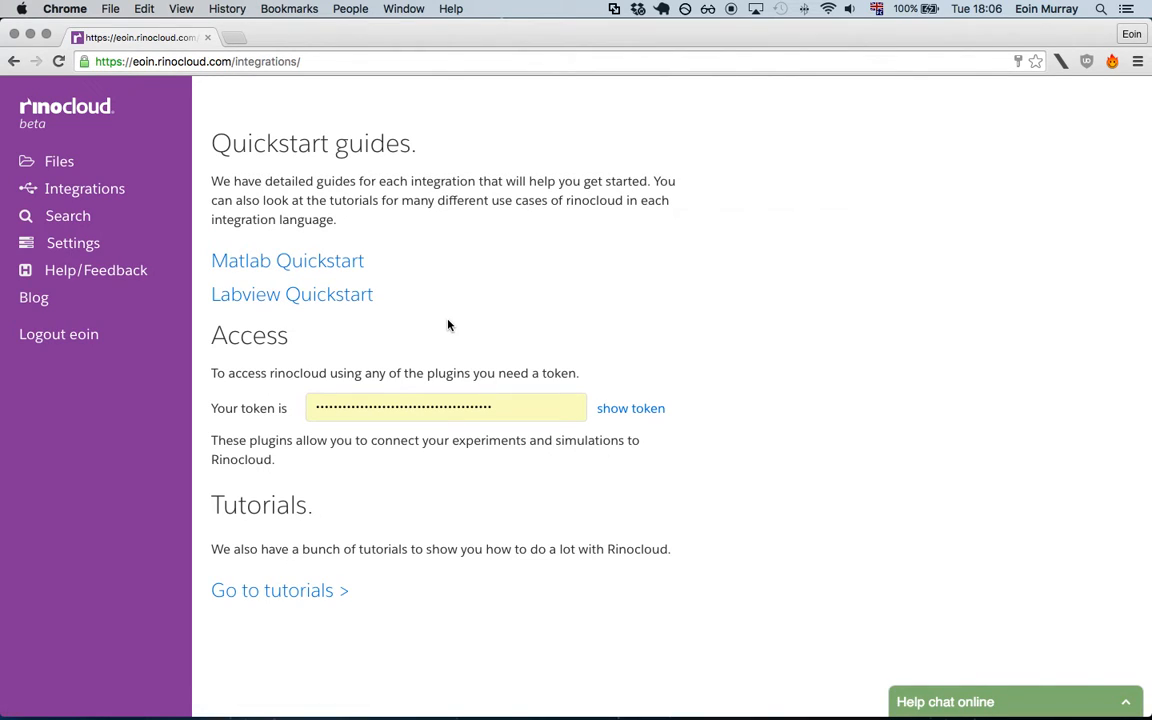
super+click(344, 294)
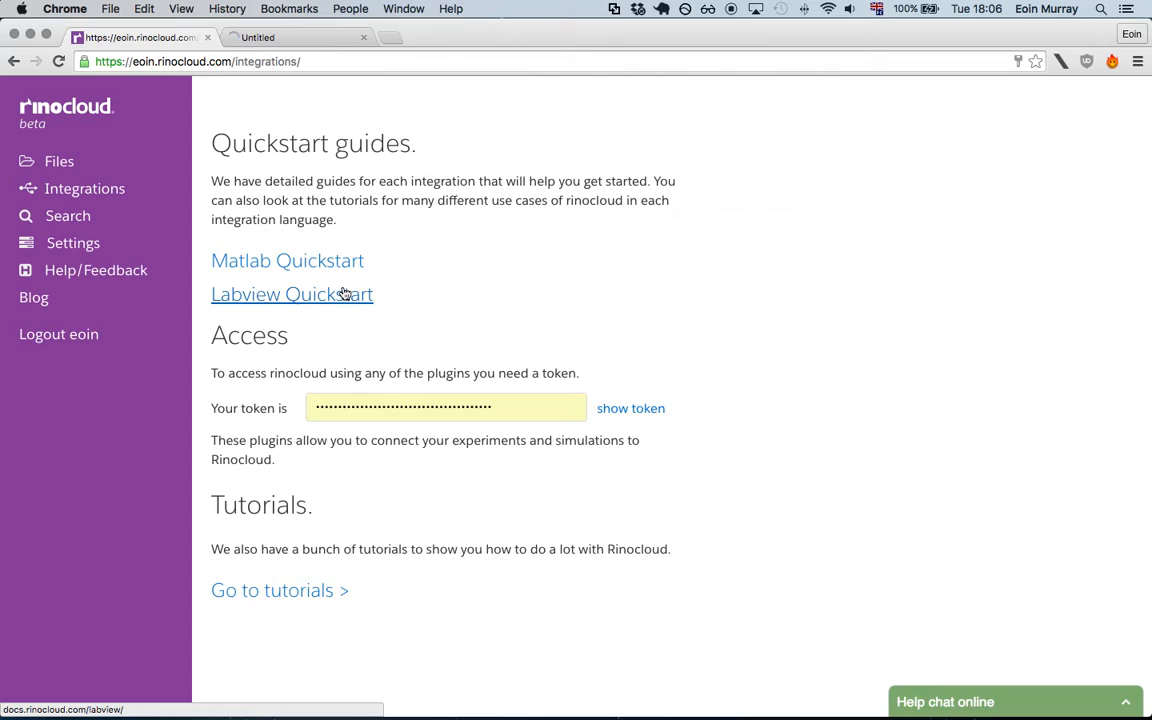
key(ctrl+Tab)
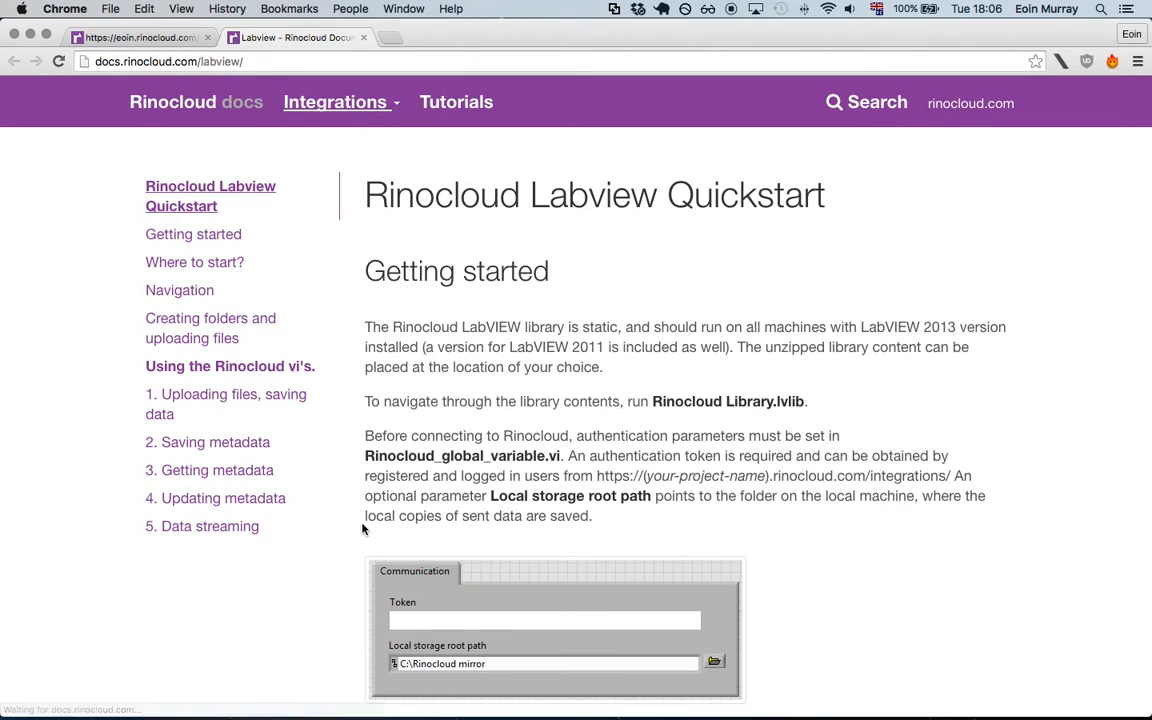
scroll(363, 528, down, 5)
scroll(363, 528, down, 10)
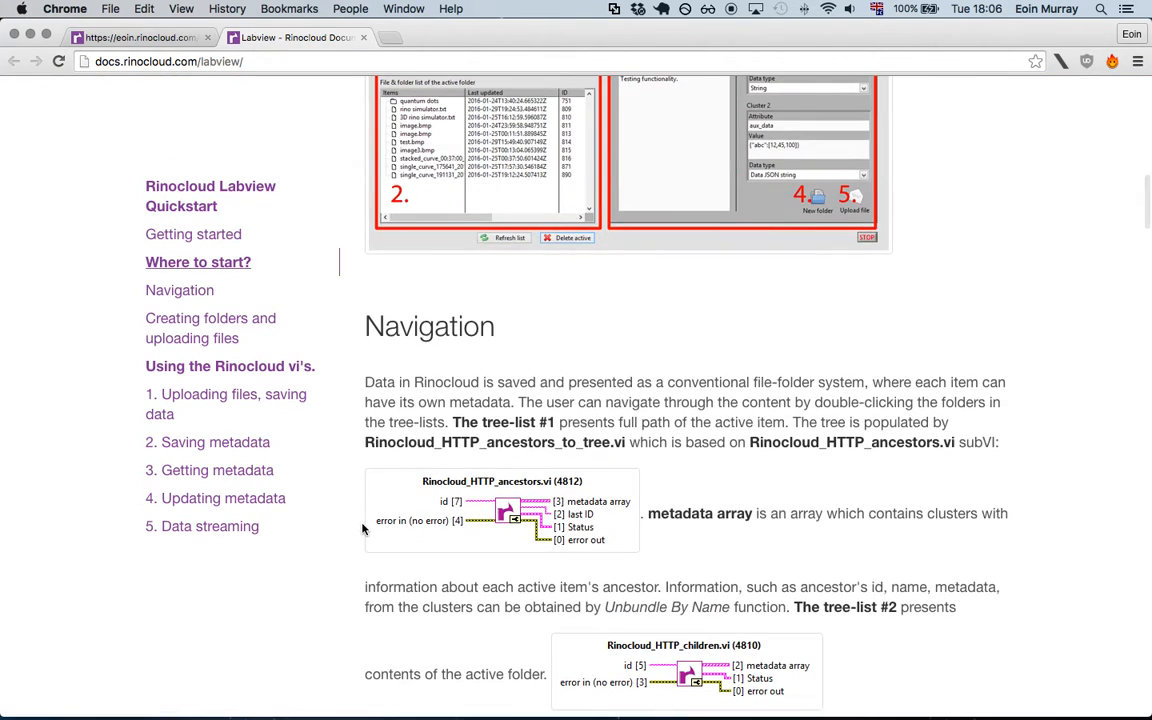
scroll(363, 528, down, 3)
scroll(363, 528, down, 15)
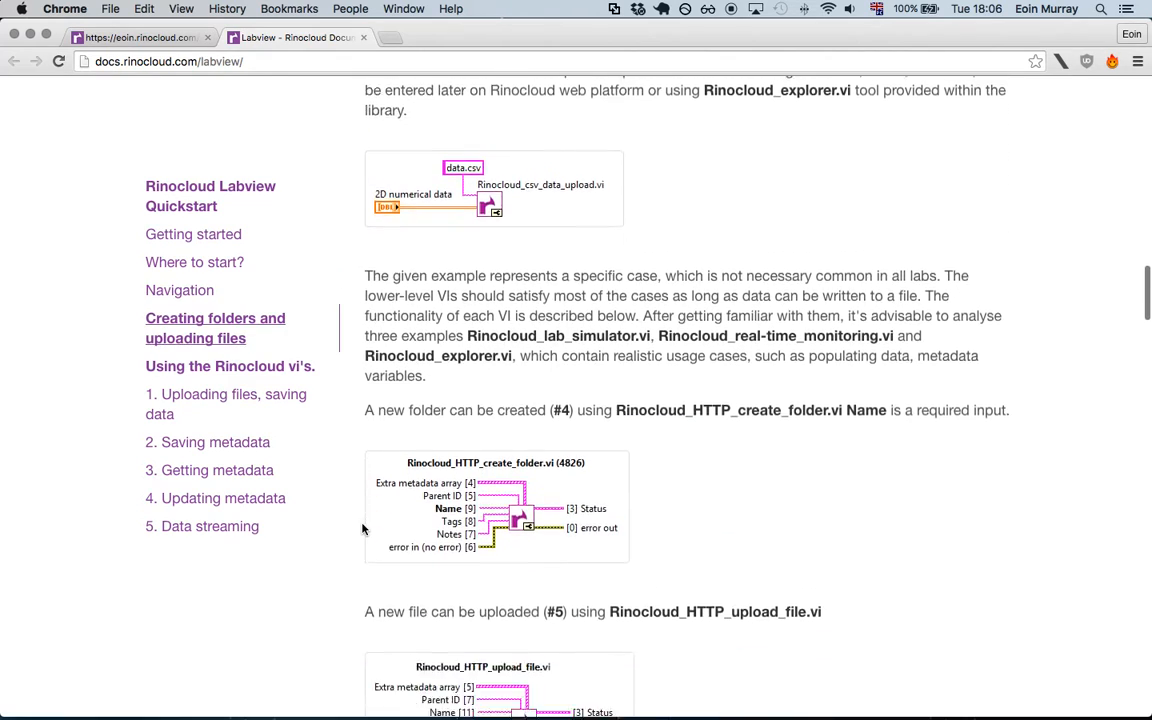
scroll(363, 528, down, 10)
key(super+w)
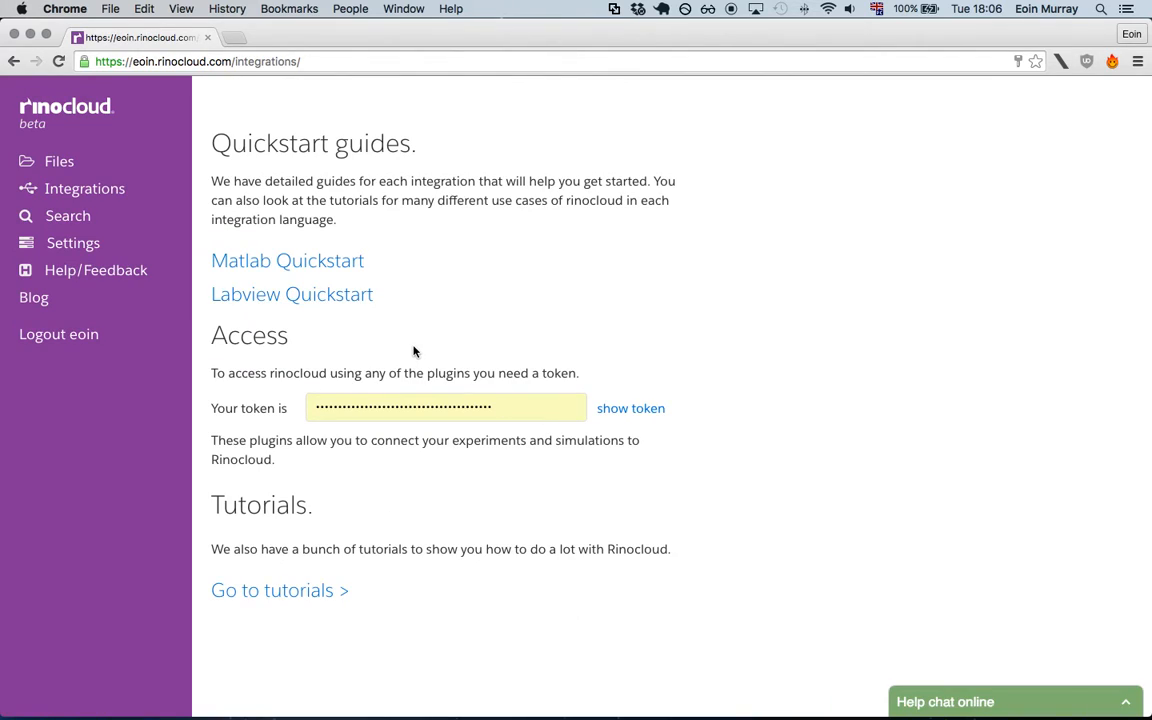
Switch to the Windows virtual machine and review the LabVIEW lab simulator and the global variable panel holding the token and storage path.
key(super+Tab)
key(ctrl+Right)
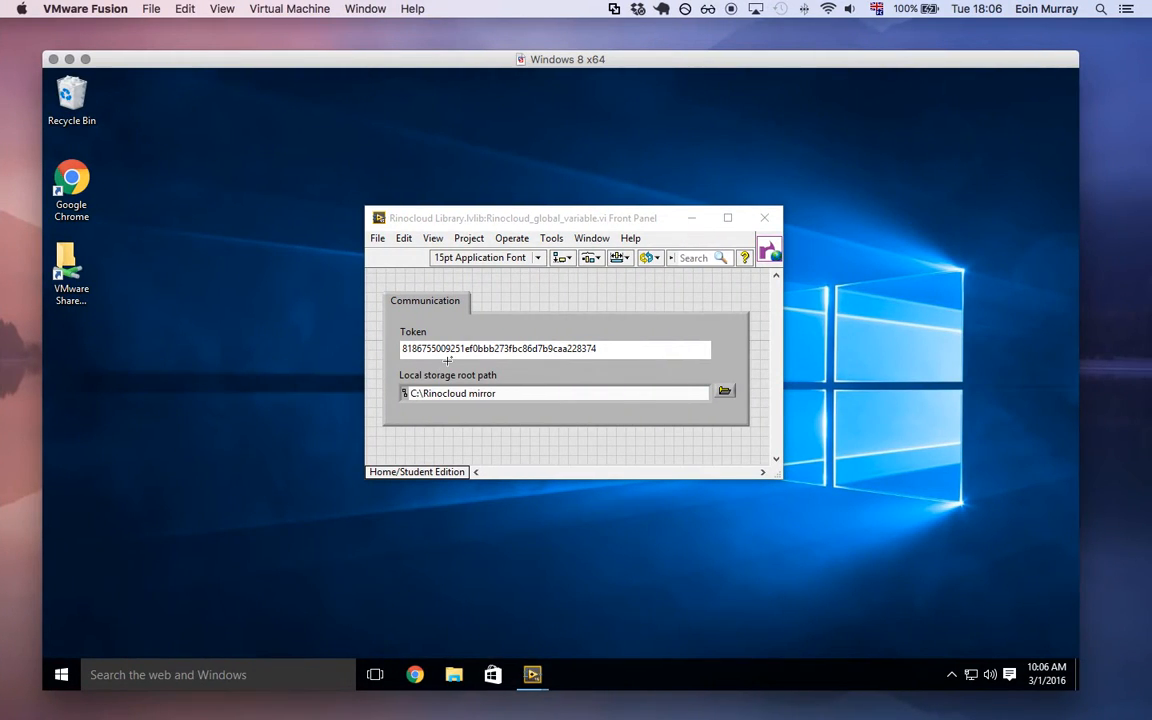
click(448, 358)
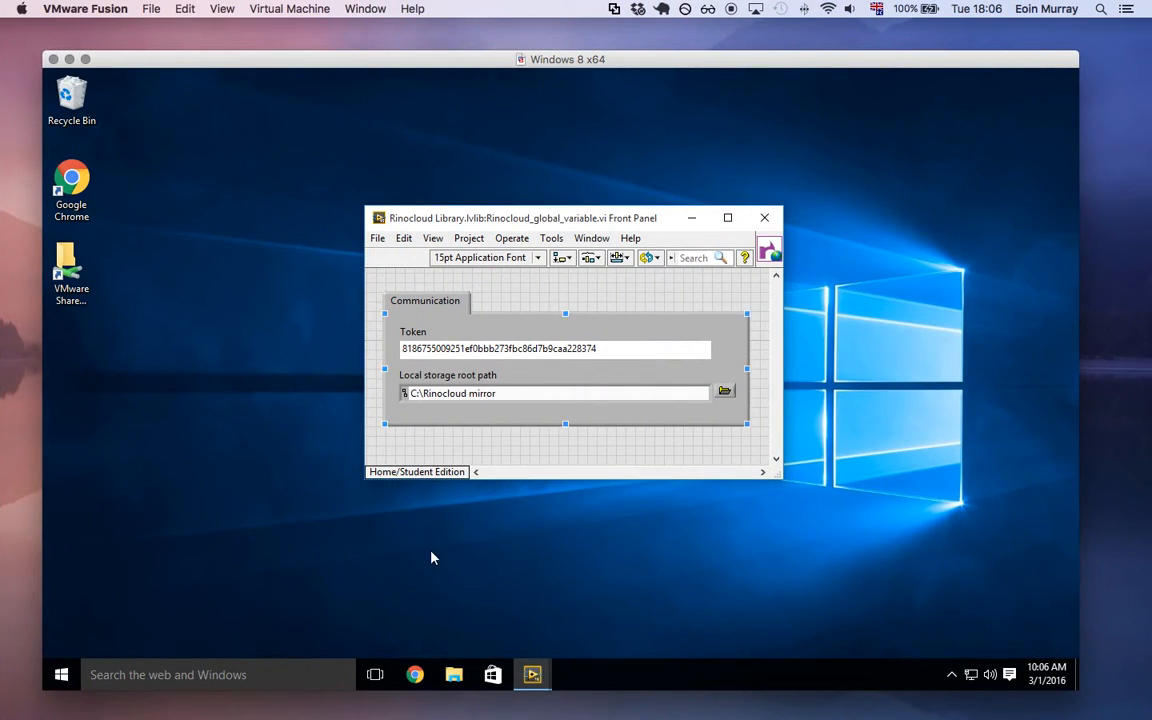
click(535, 680)
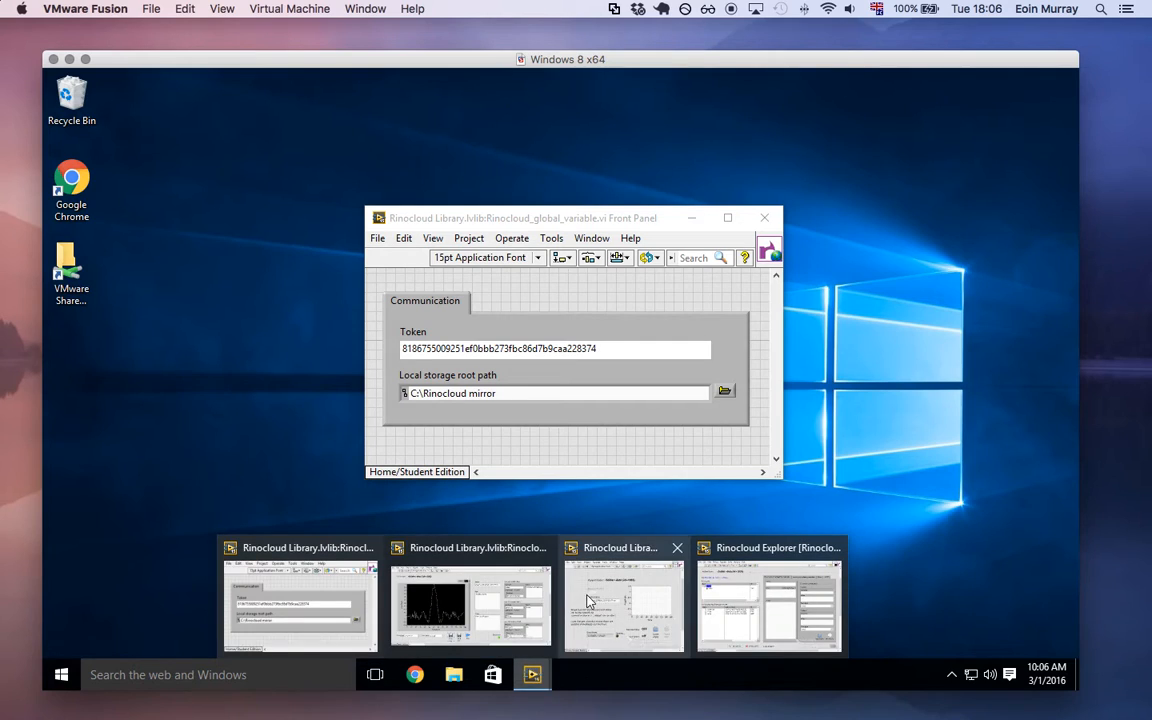
click(477, 587)
mouse_move(596, 688)
click(532, 674)
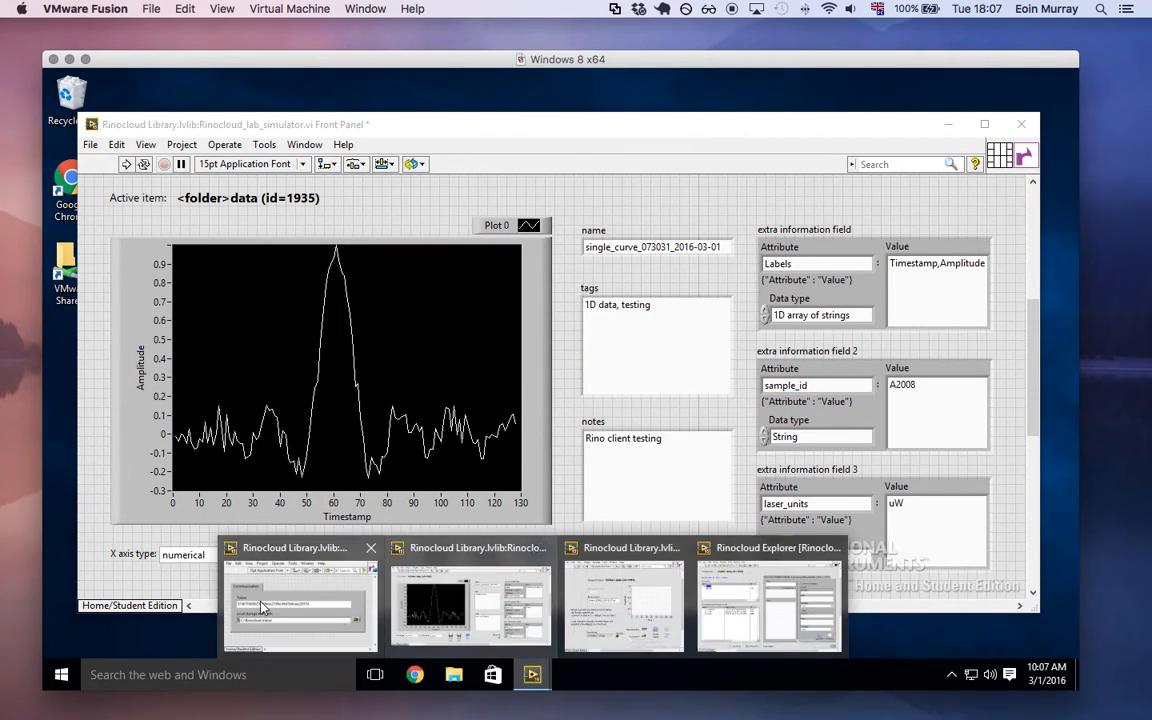
click(262, 608)
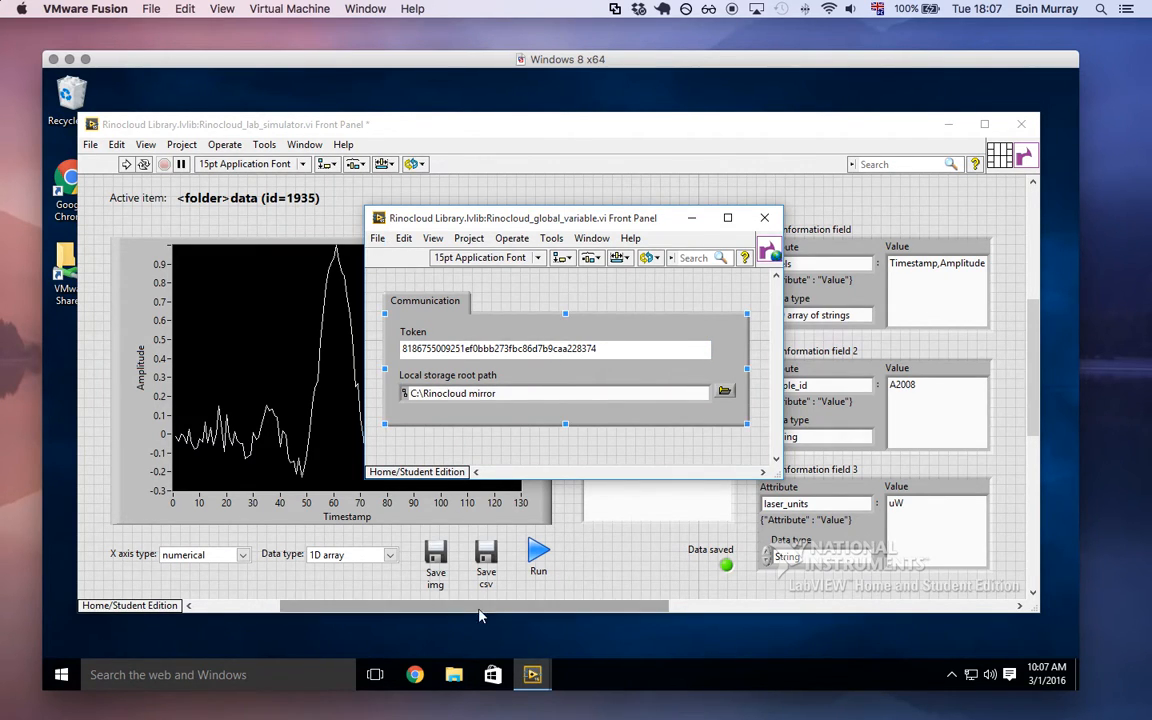
In the Rinocloud Explorer VI, activate the data folder and show the new folder and file upload metadata options.
click(532, 674)
click(770, 600)
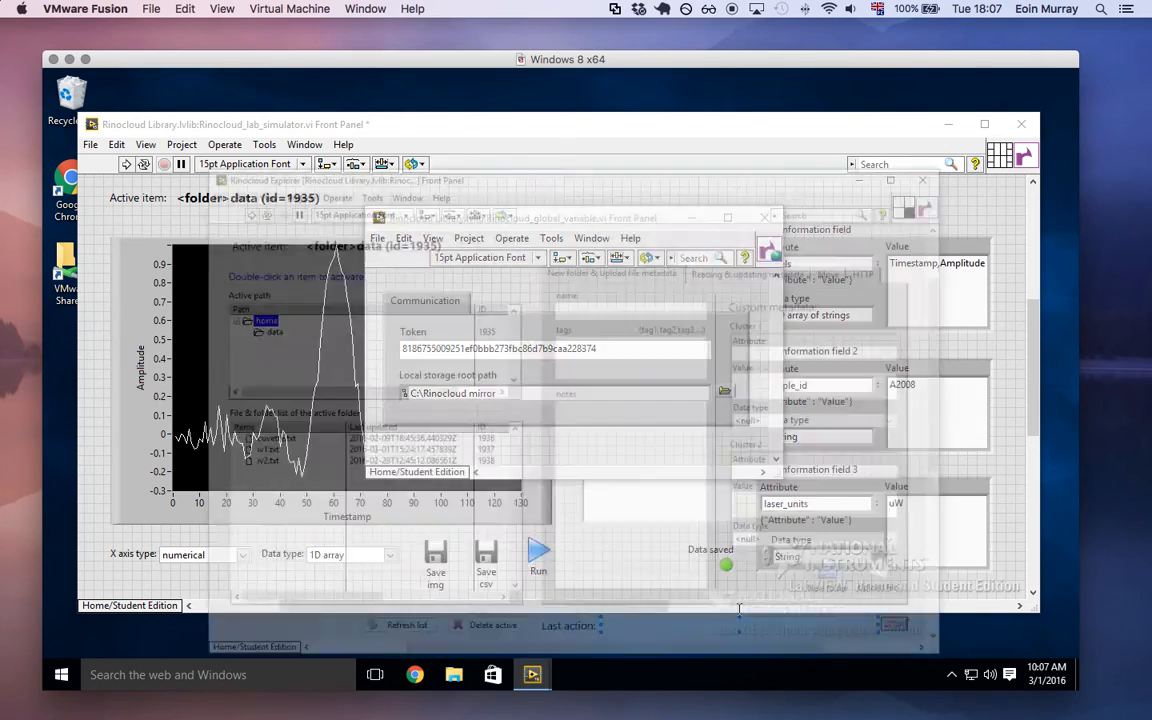
click(200, 134)
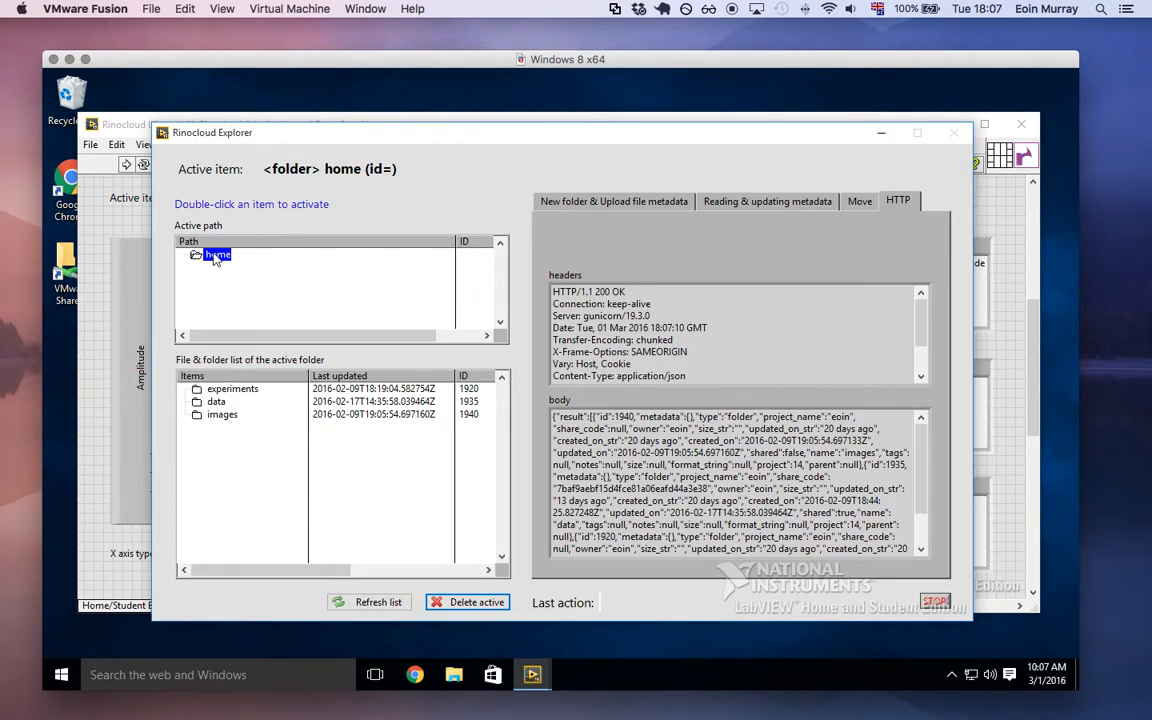
click(216, 402)
double_click(216, 402)
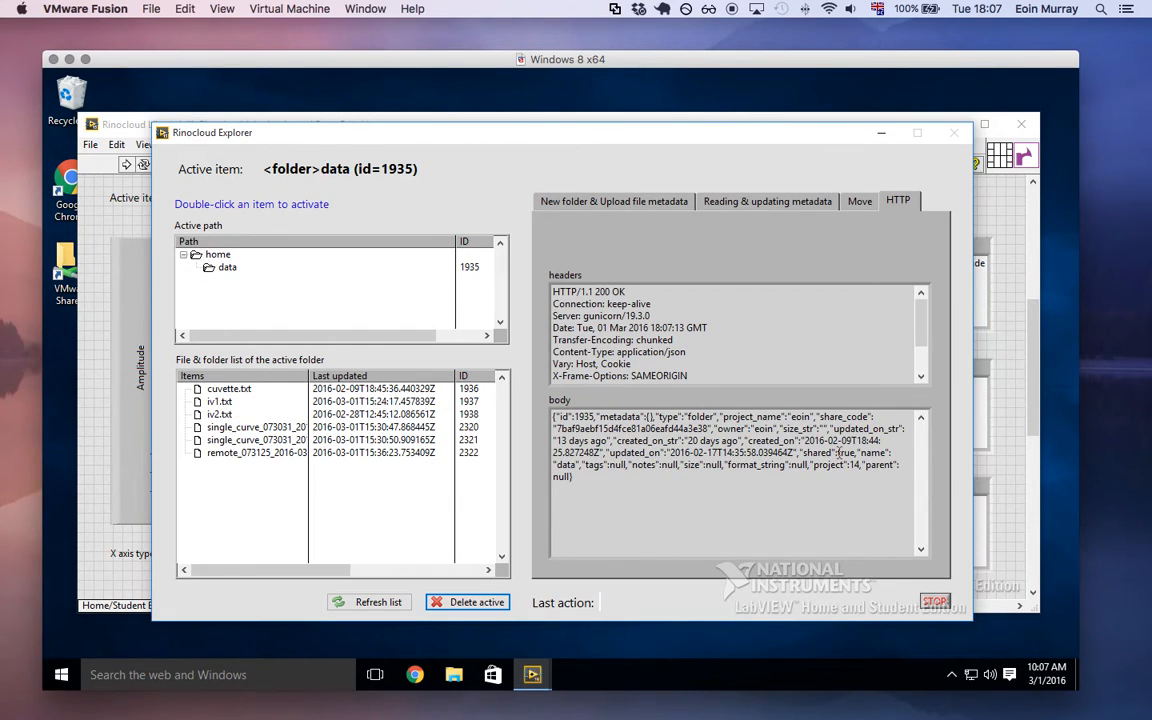
click(604, 204)
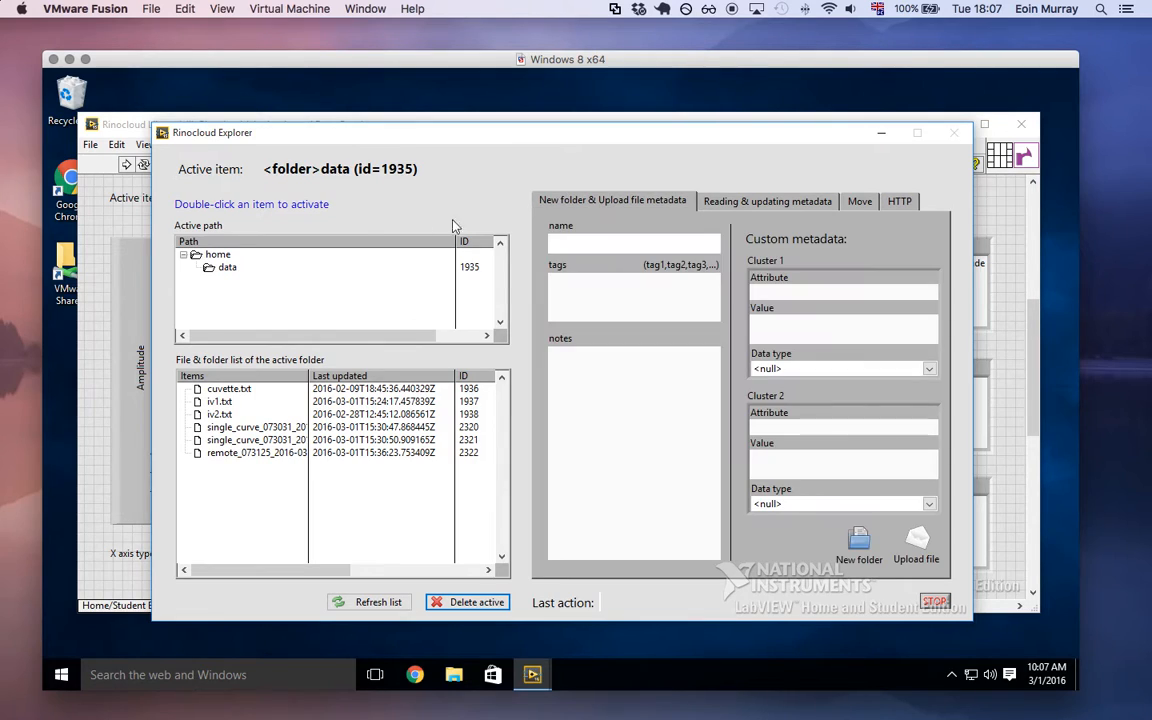
Generate a new curve in the LabVIEW lab simulator and save it to the data folder as an image and a CSV.
click(120, 119)
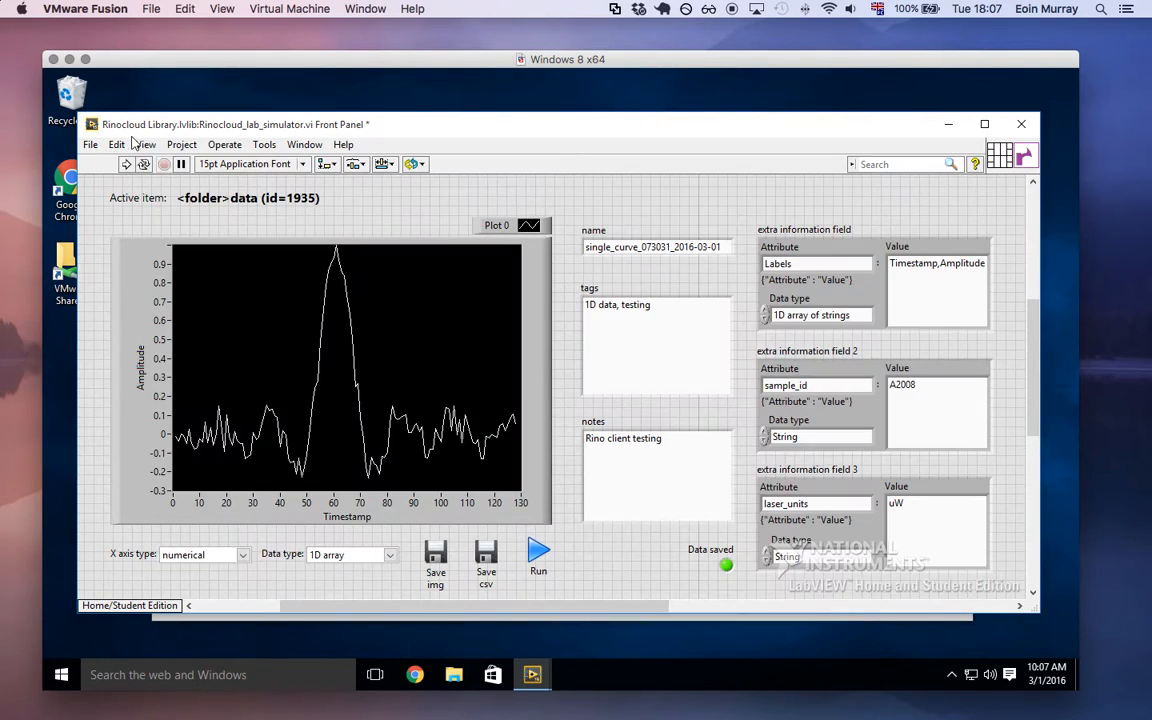
click(536, 566)
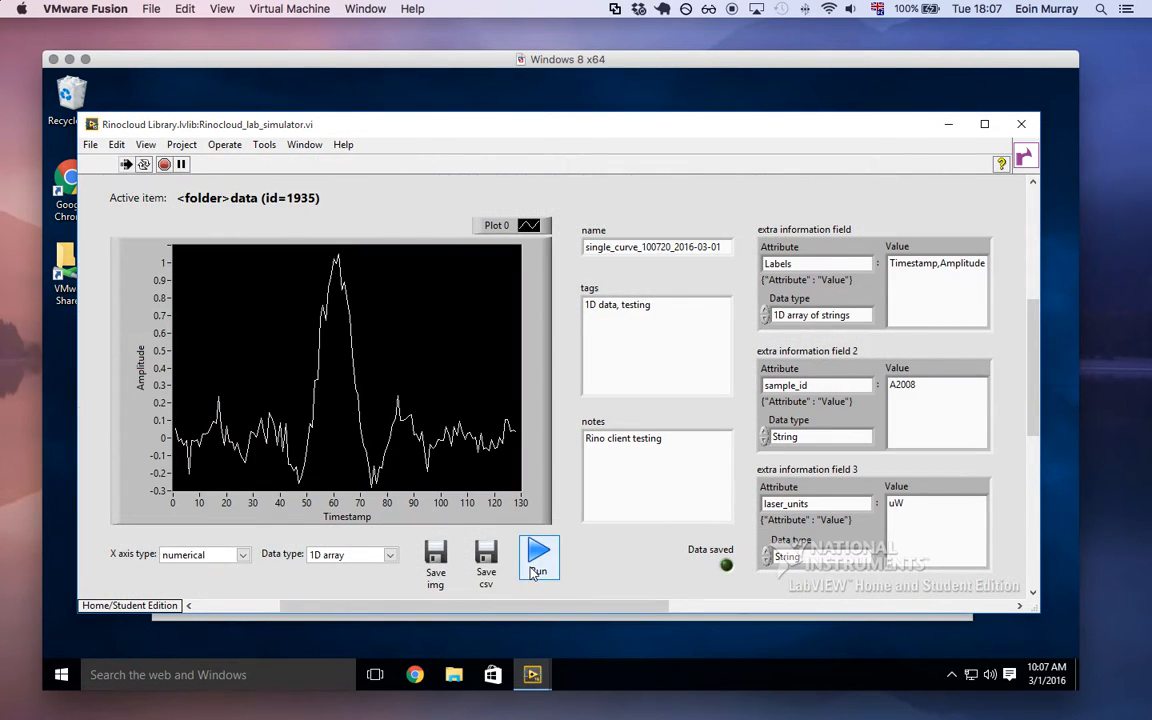
click(536, 570)
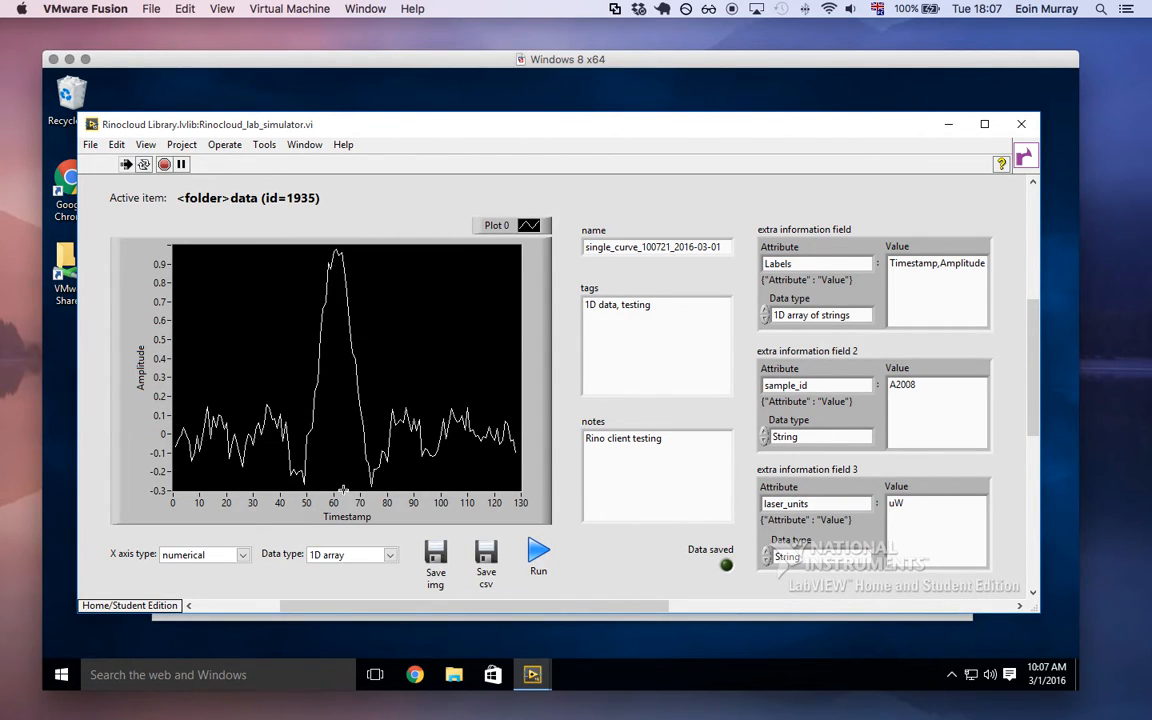
click(483, 560)
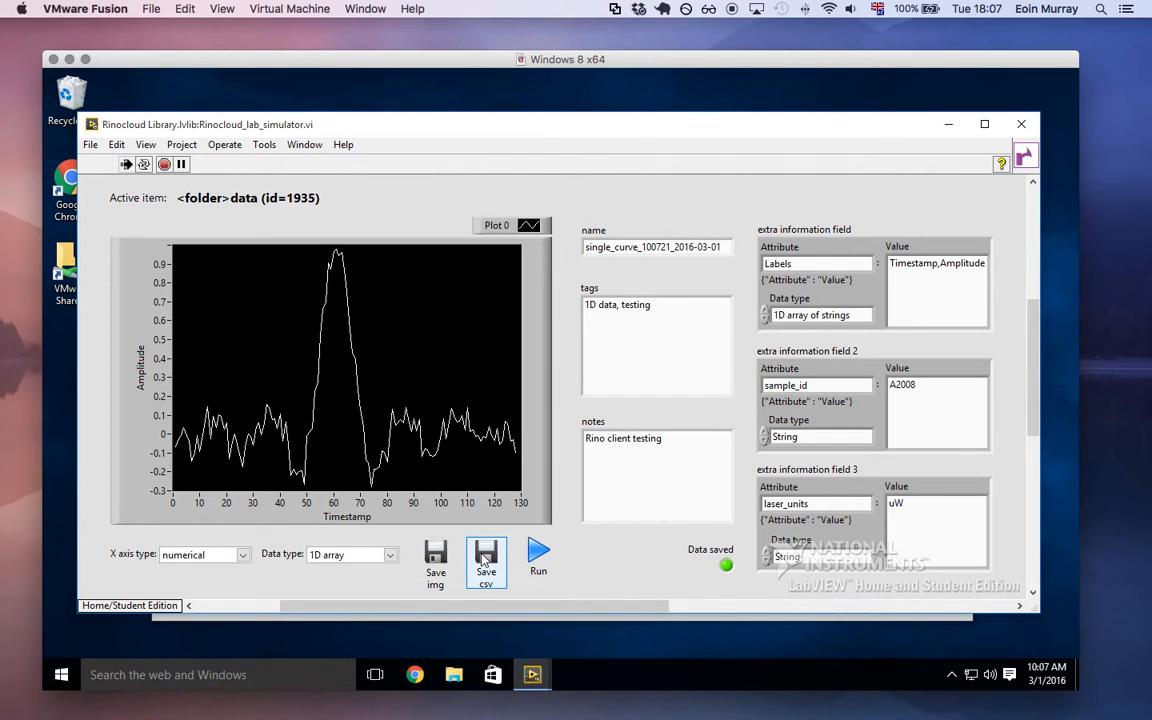
Return to Rinocloud in Chrome and open the data folder to check the newly uploaded curve files.
key(ctrl+Left)
key(ctrl+Left)
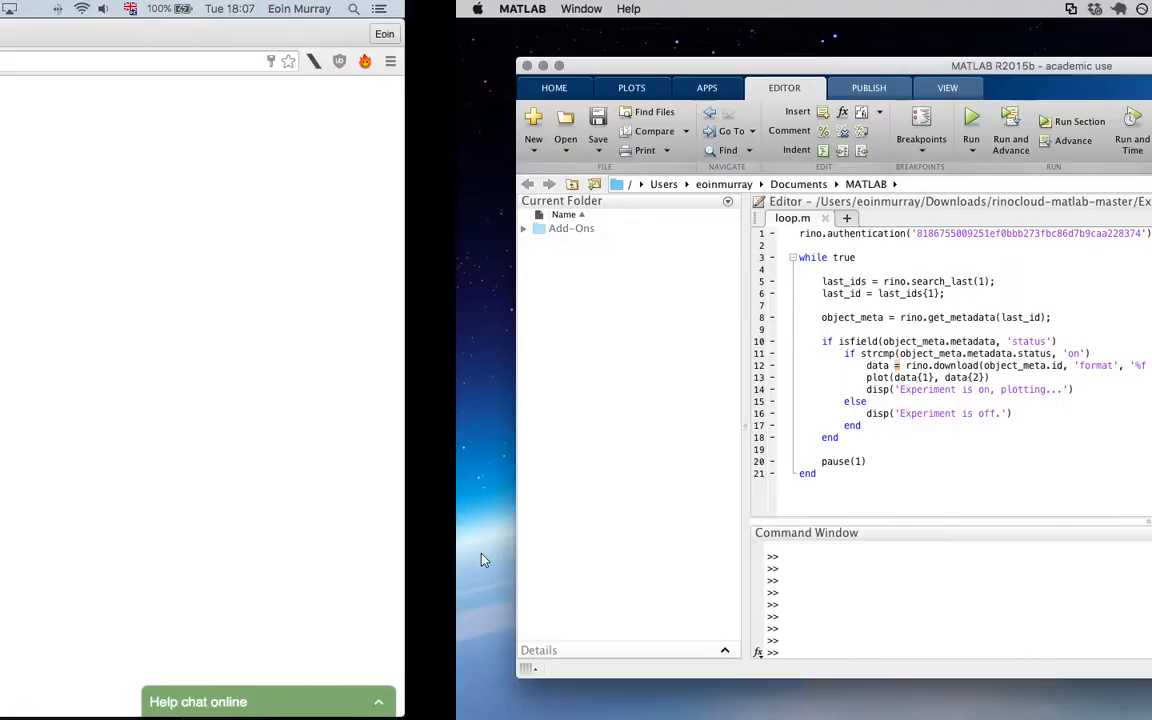
click(58, 160)
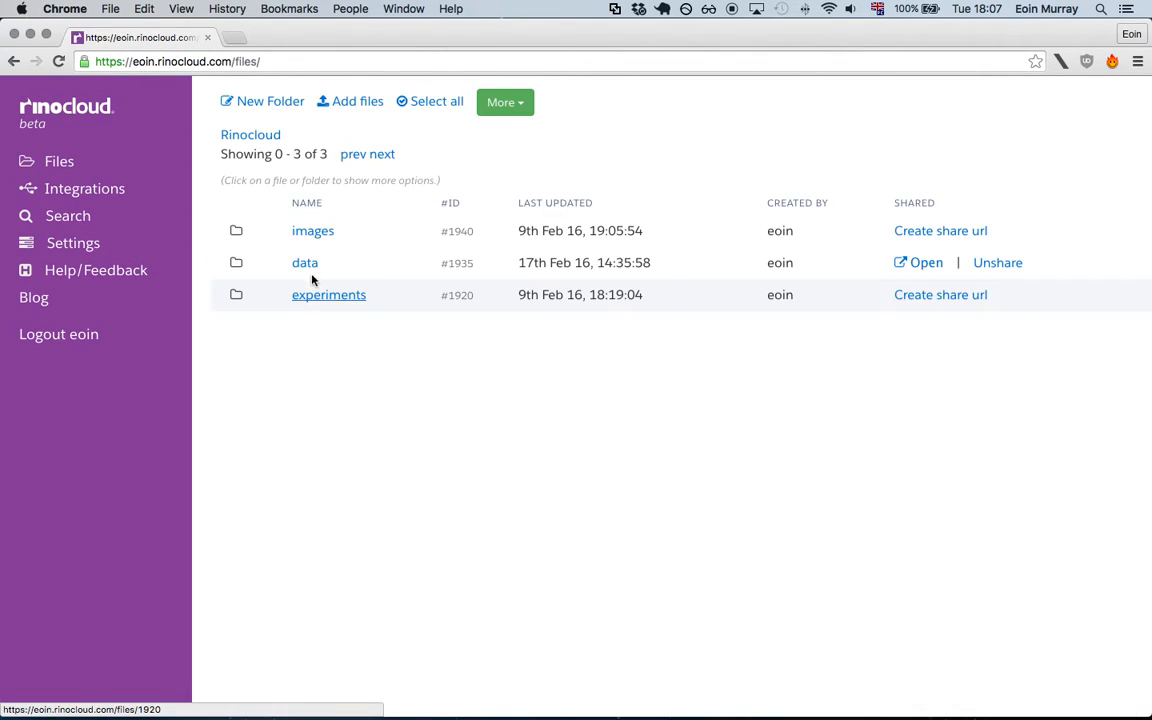
double_click(305, 261)
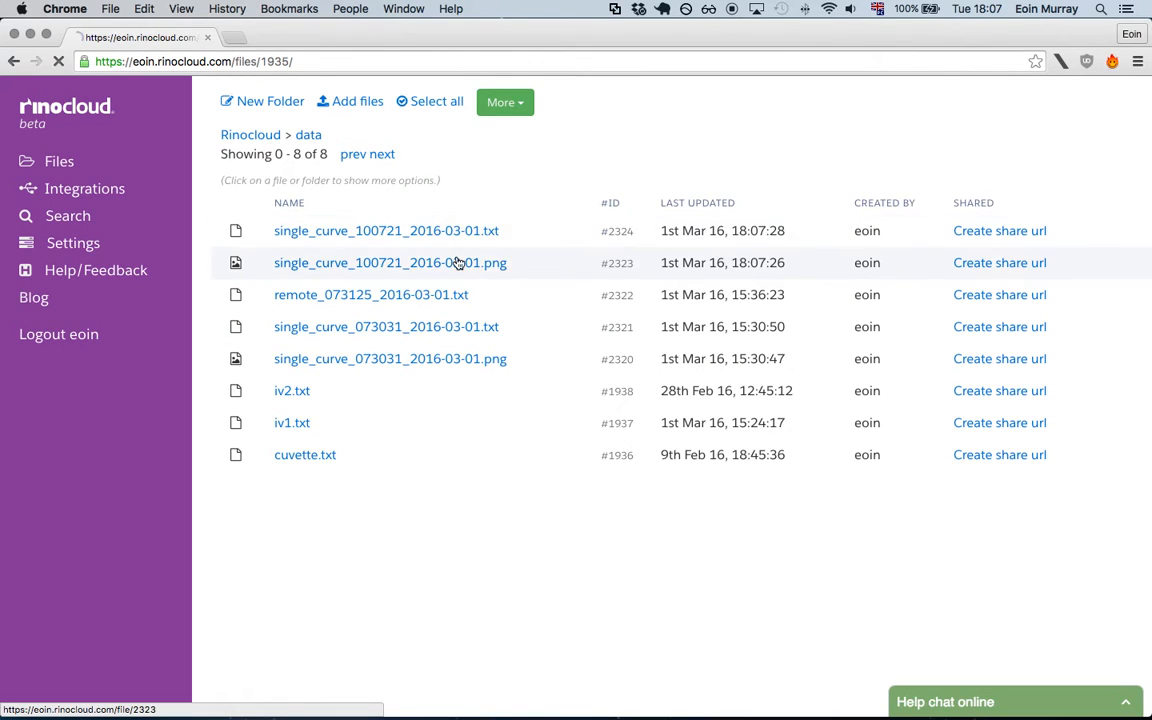
Open single_curve_100721_2016-03-01.png and review its curve image, tags, notes and metadata fields.
click(464, 264)
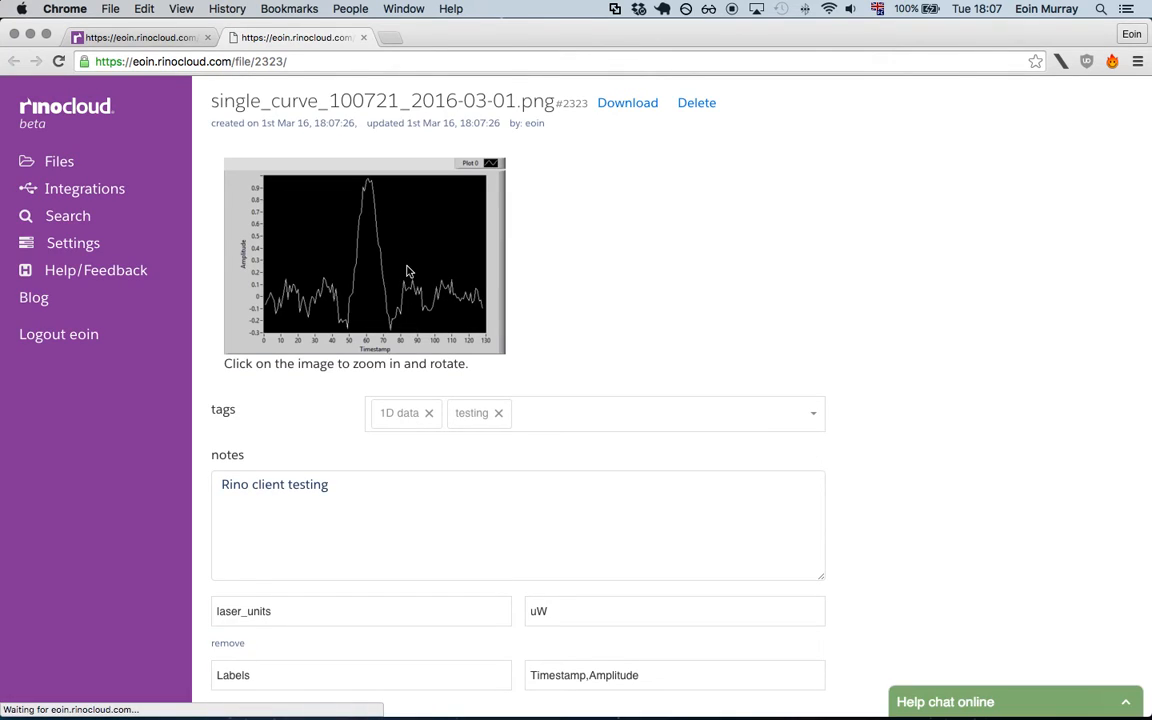
click(406, 274)
click(274, 371)
scroll(265, 470, down, 2)
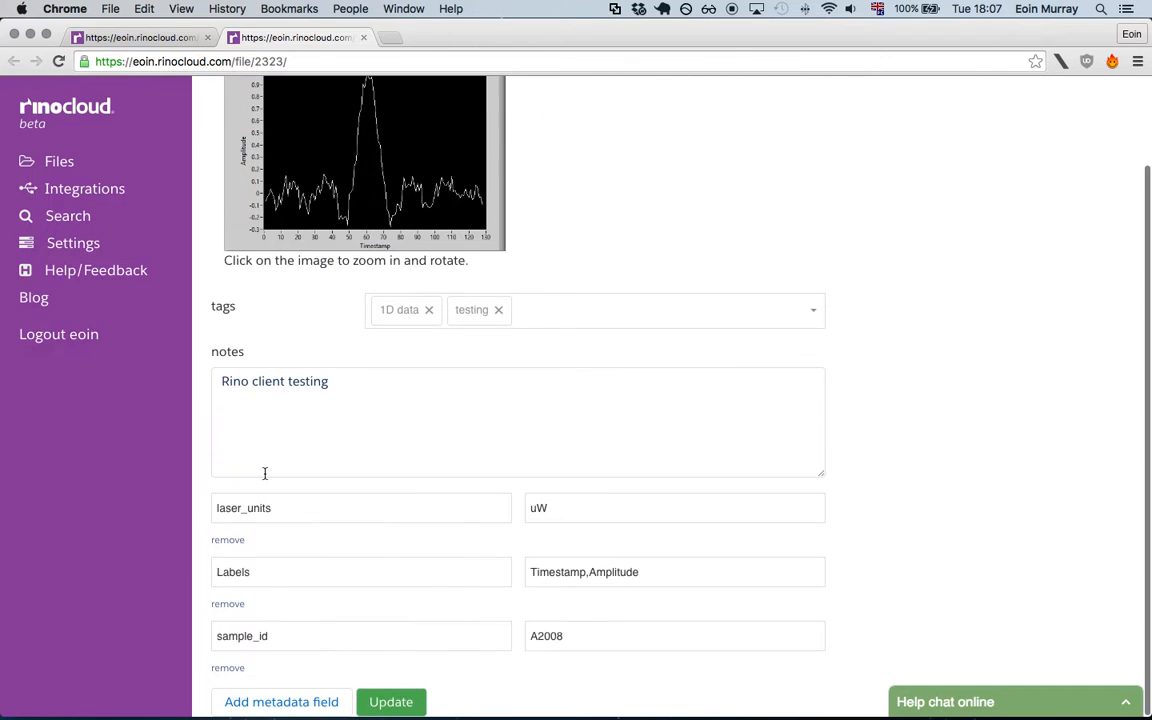
click(391, 437)
click(402, 505)
click(556, 561)
Switch to the Windows virtual machine, bring up the LabVIEW real-time monitoring VI, create an empty record and turn the measurement on.
key(ctrl+Right)
key(ctrl+Right)
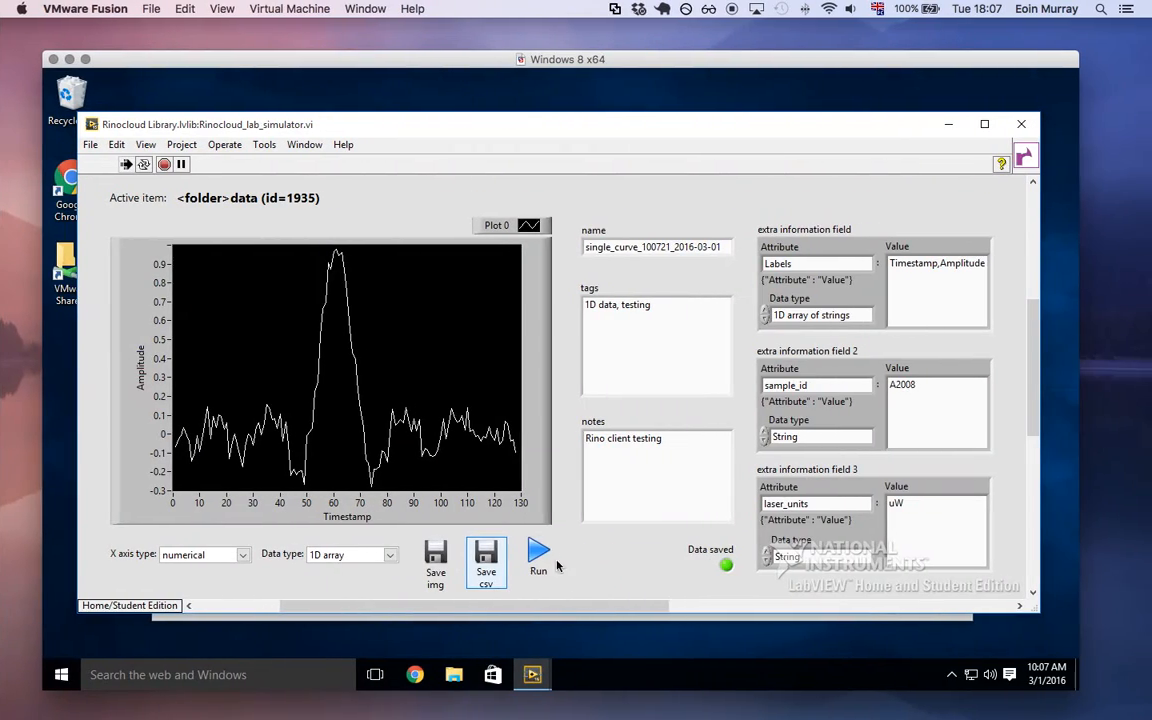
click(537, 665)
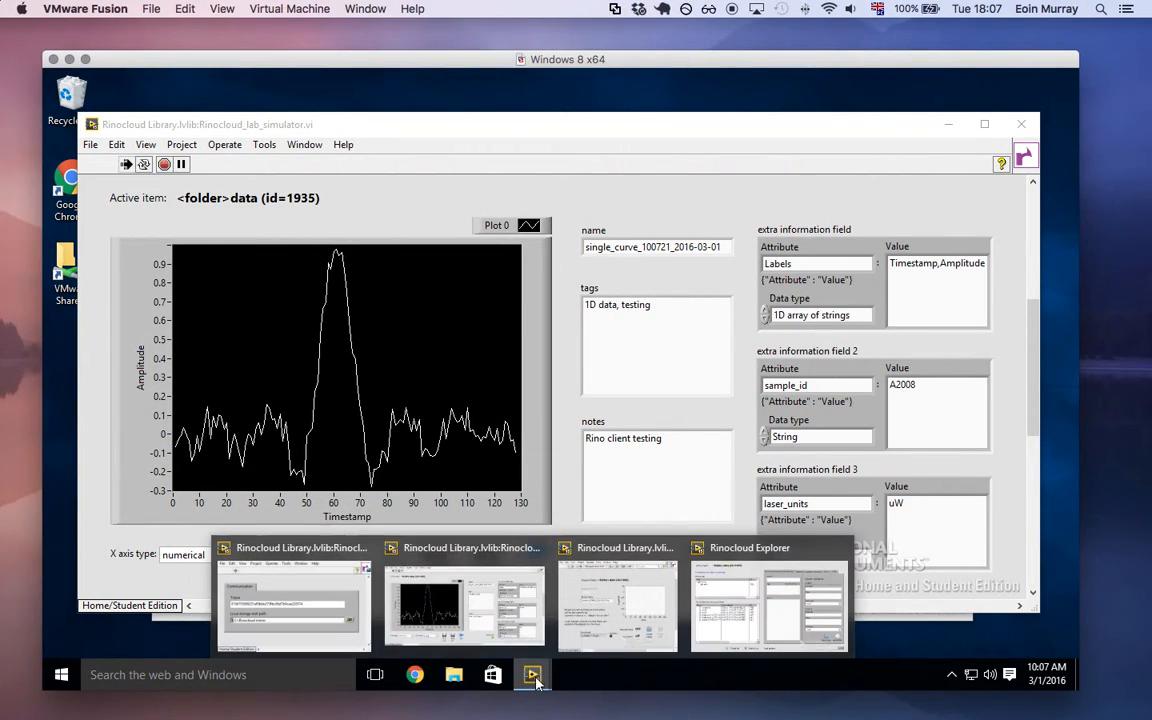
click(583, 636)
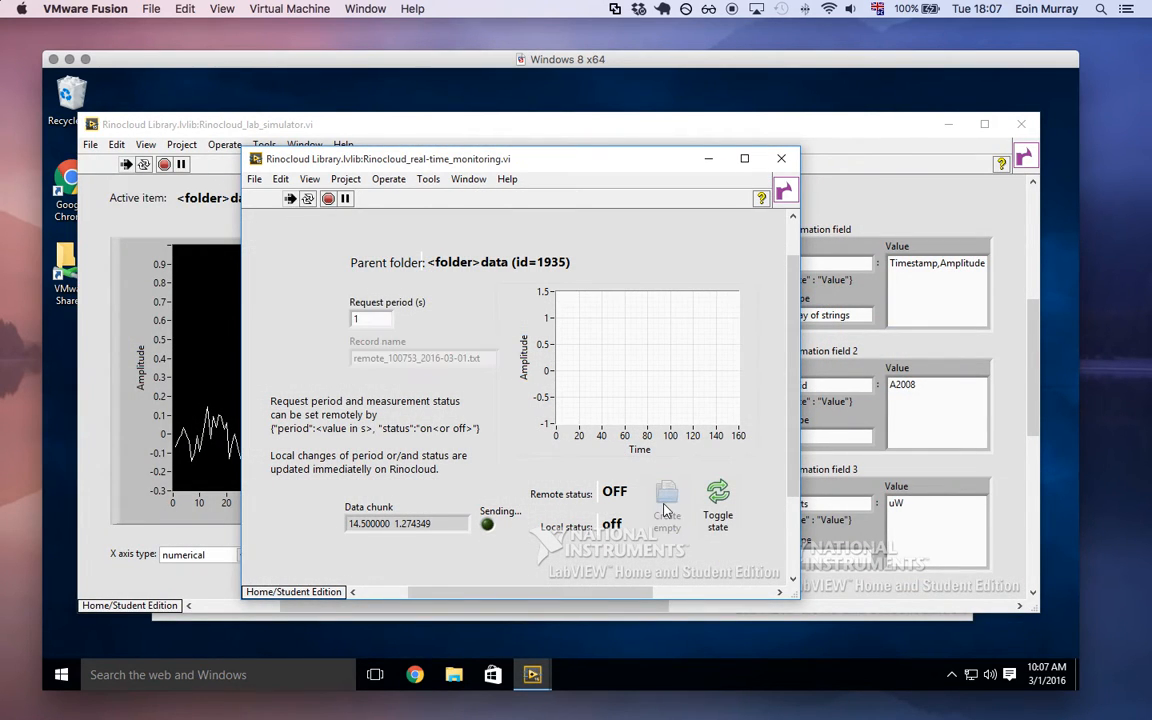
click(706, 508)
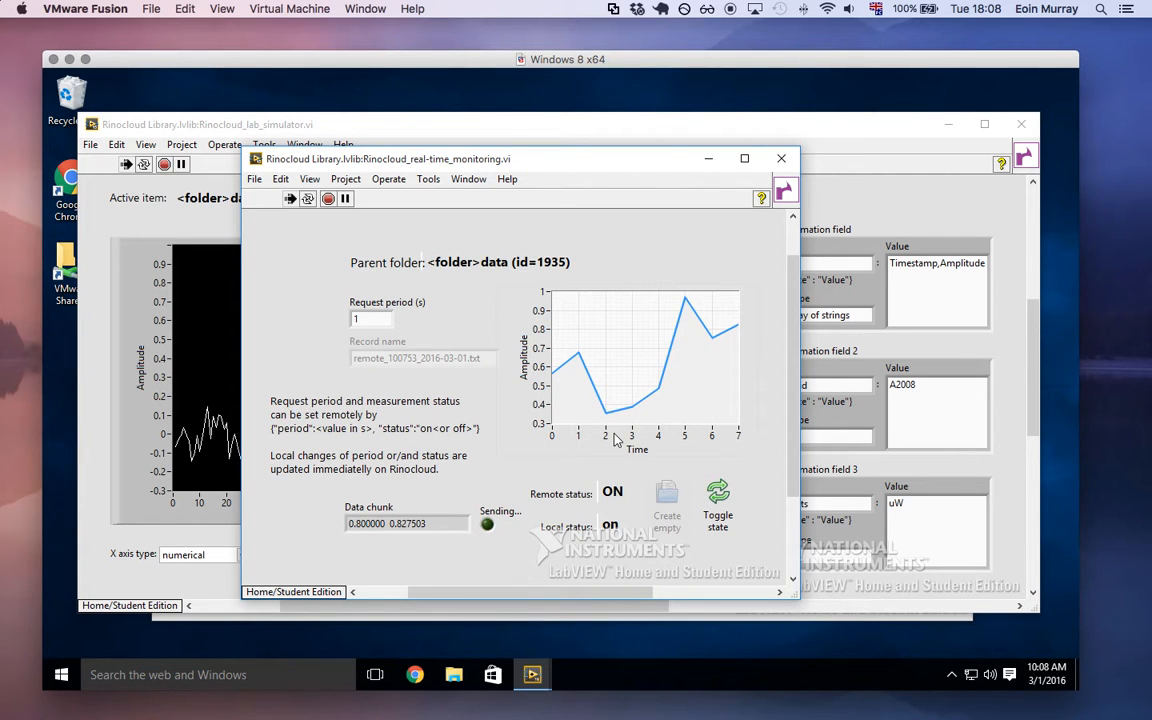
Return to Rinocloud in Chrome, close the image file's page, refresh the data folder and open remote_100753_2016-03-01.txt.
key(ctrl+Left)
key(ctrl+Left)
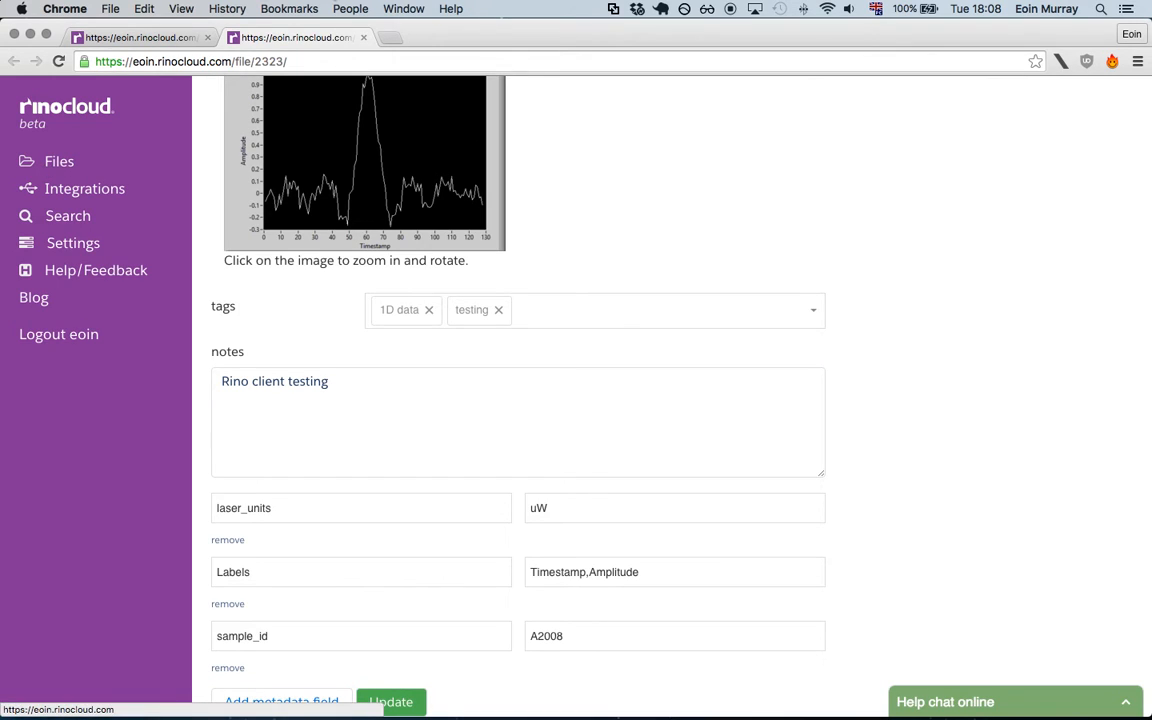
key(super+w)
key(super+r)
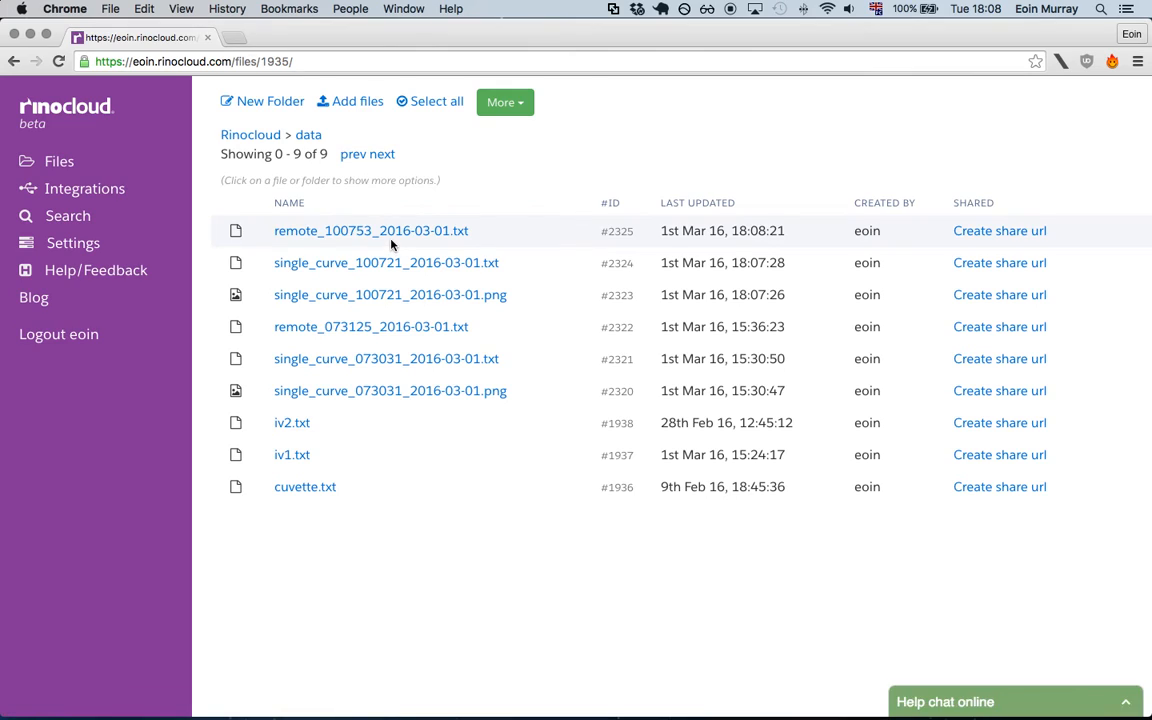
click(389, 243)
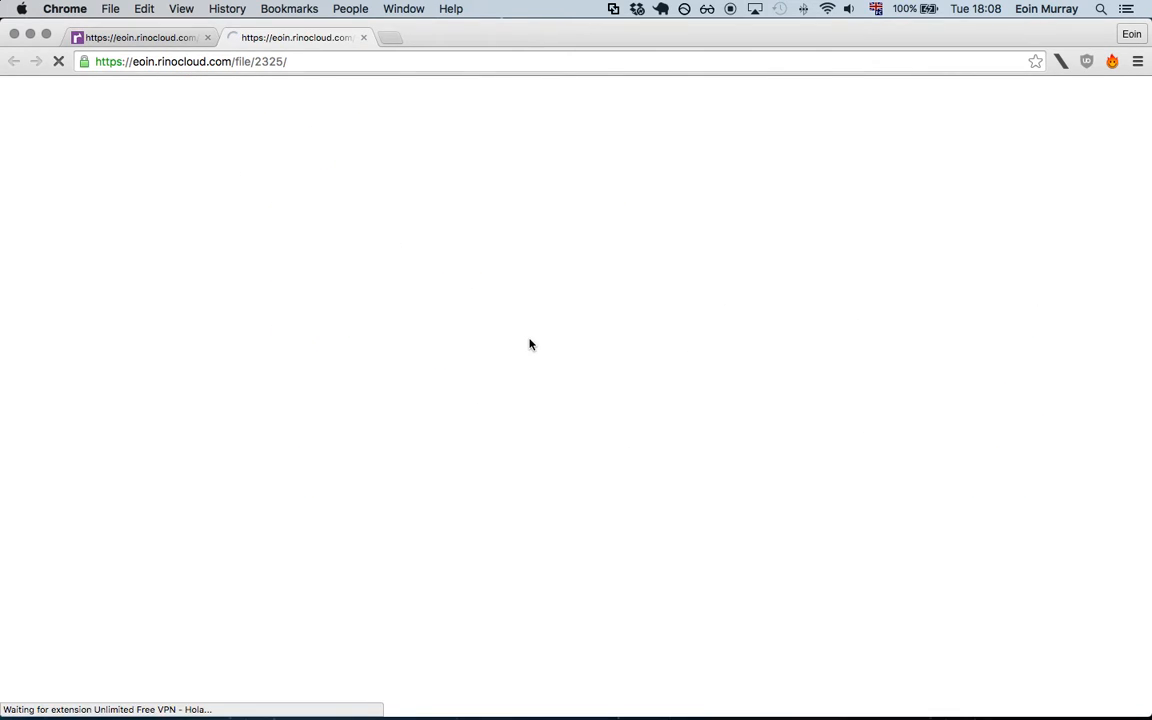
Set the status metadata of the remote record to off and save the update.
click(587, 418)
key(BackSpace)
text(ff)
click(419, 485)
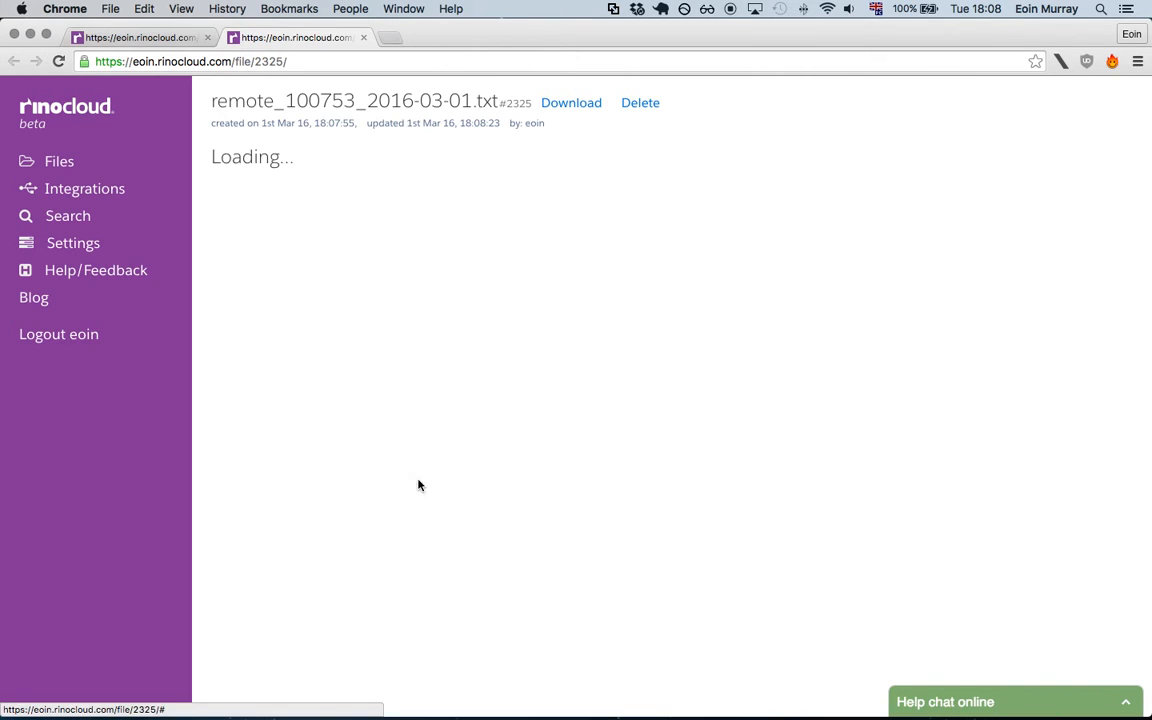
Switch to the real-time monitoring VI in the virtual machine and turn the measurement back on.
key(ctrl+Right)
key(ctrl+Right)
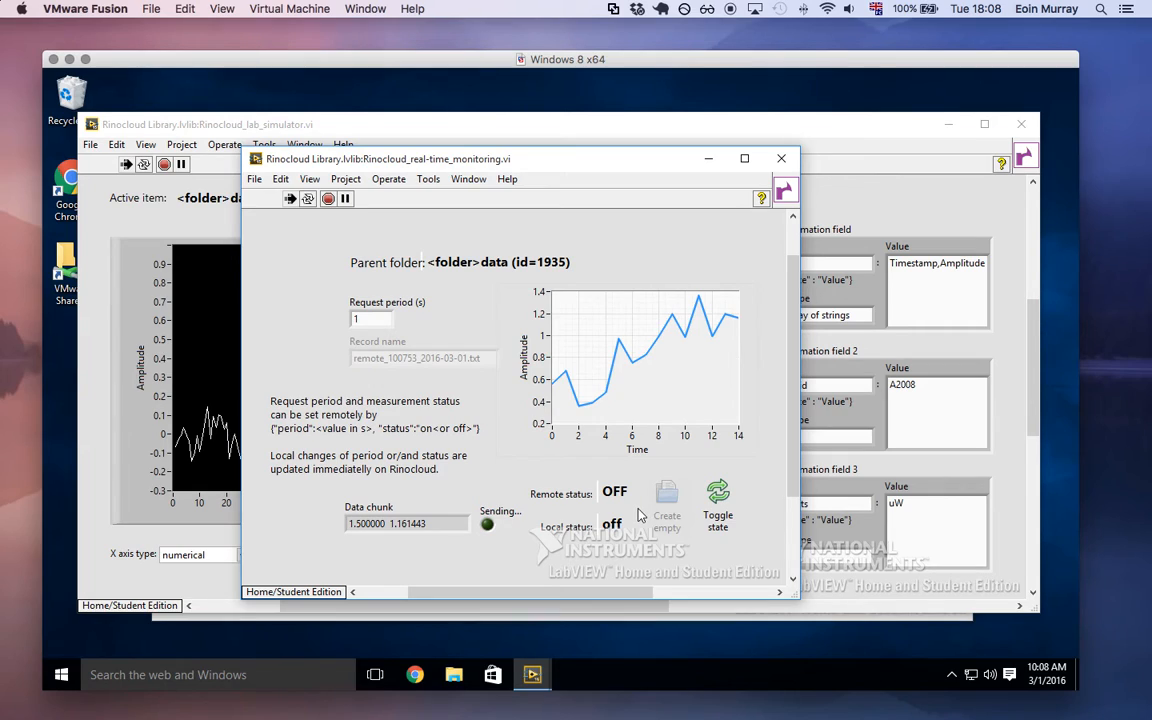
click(706, 519)
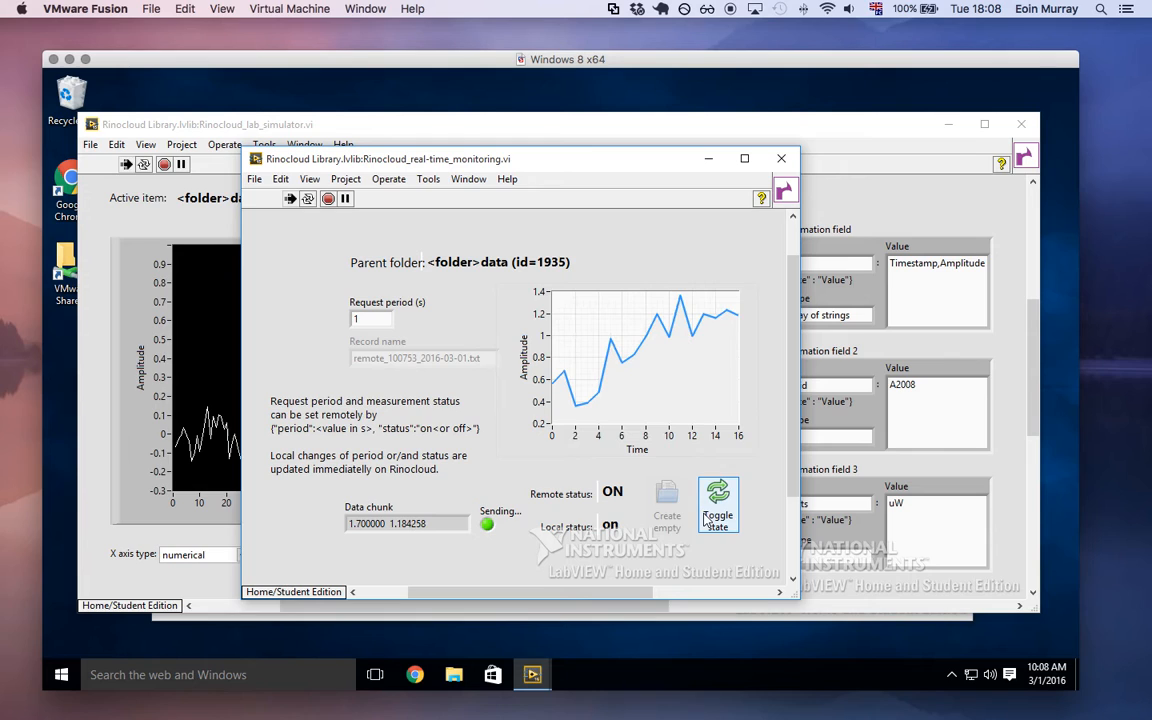
Switch to MATLAB and examine how loop.m finds the last object, reads its metadata, checks the status and plots the downloaded data.
key(ctrl+Left)
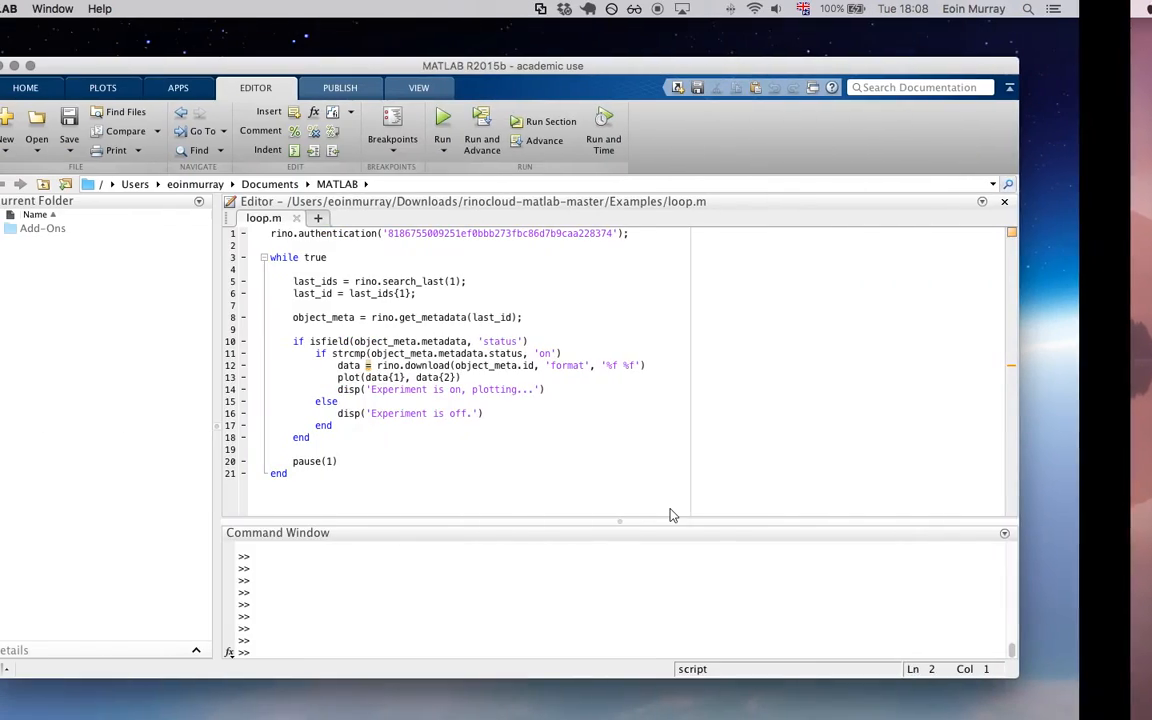
click(651, 463)
click(493, 331)
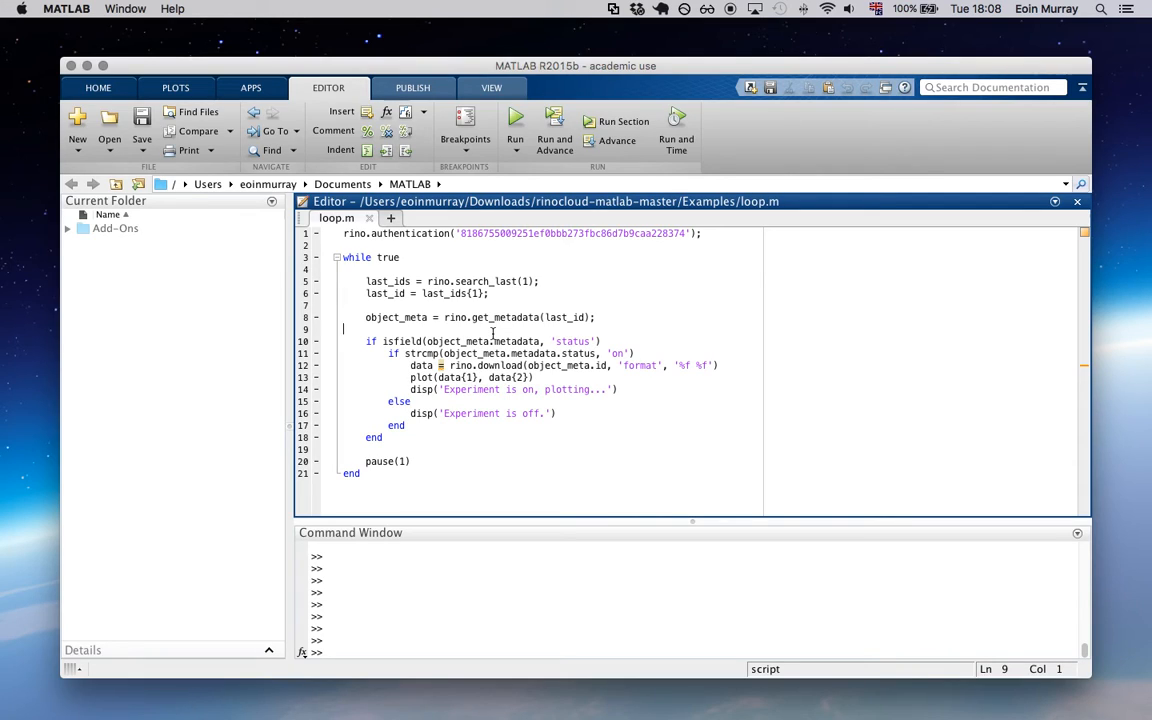
click(483, 304)
key(Up)
key(shift+super+Right)
key(Down)
key(Down)
key(shift+super+Left)
key(Right)
key(Down)
key(Down)
key(Down)
key(Down)
key(Down)
key(Down)
key(Down)
key(Down)
key(Down)
key(Up)
key(Up)
key(Up)
key(Up)
key(Up)
key(Up)
key(Up)
click(414, 317)
Run loop.m, compare its live plot with the LabVIEW monitoring chart, and reposition the Figure 1 window over the editor.
click(516, 126)
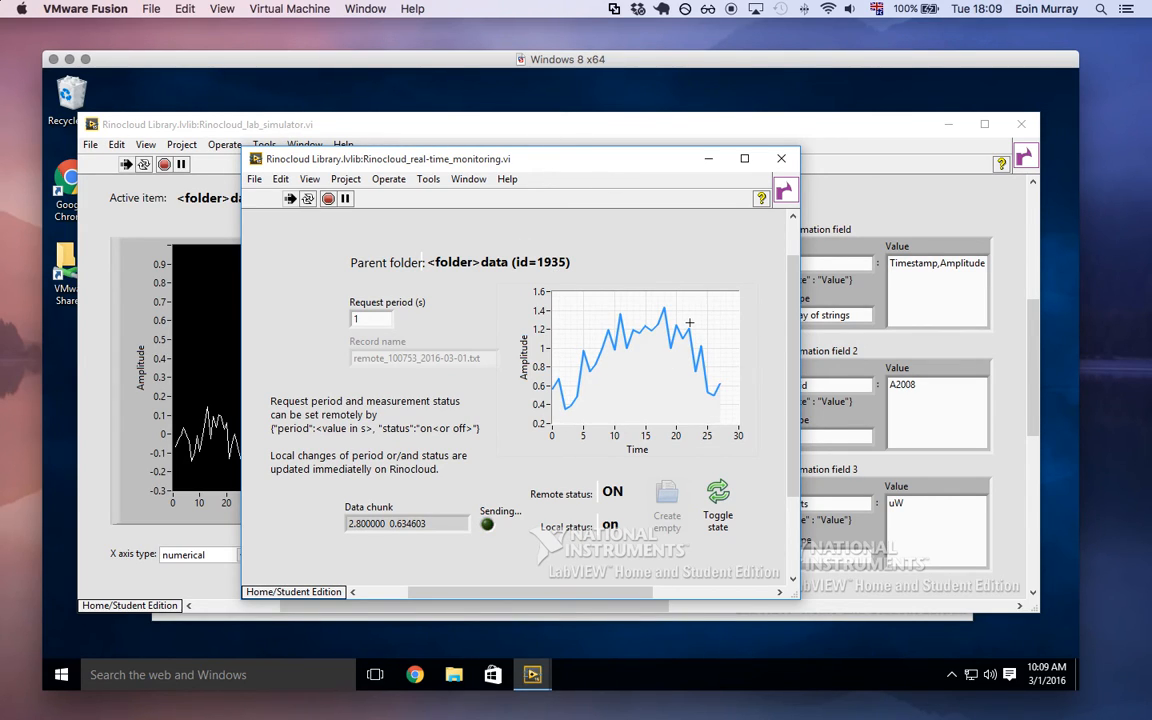
key(ctrl+Left)
key(ctrl+Left)
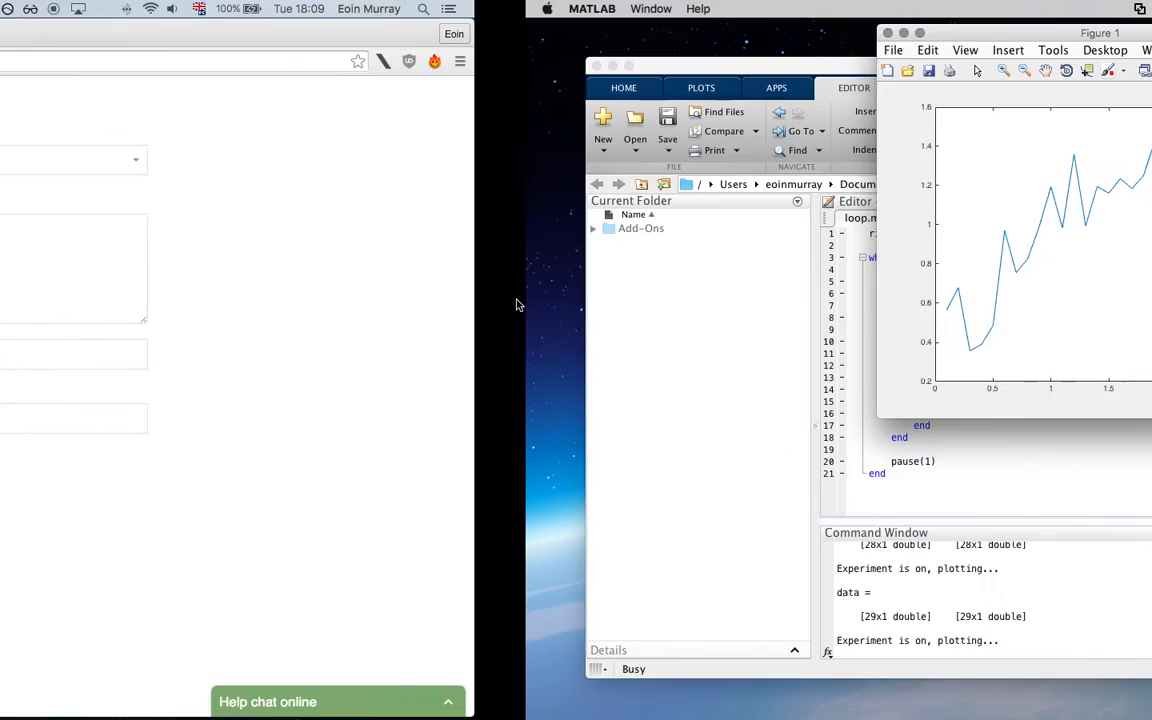
key(ctrl+Right)
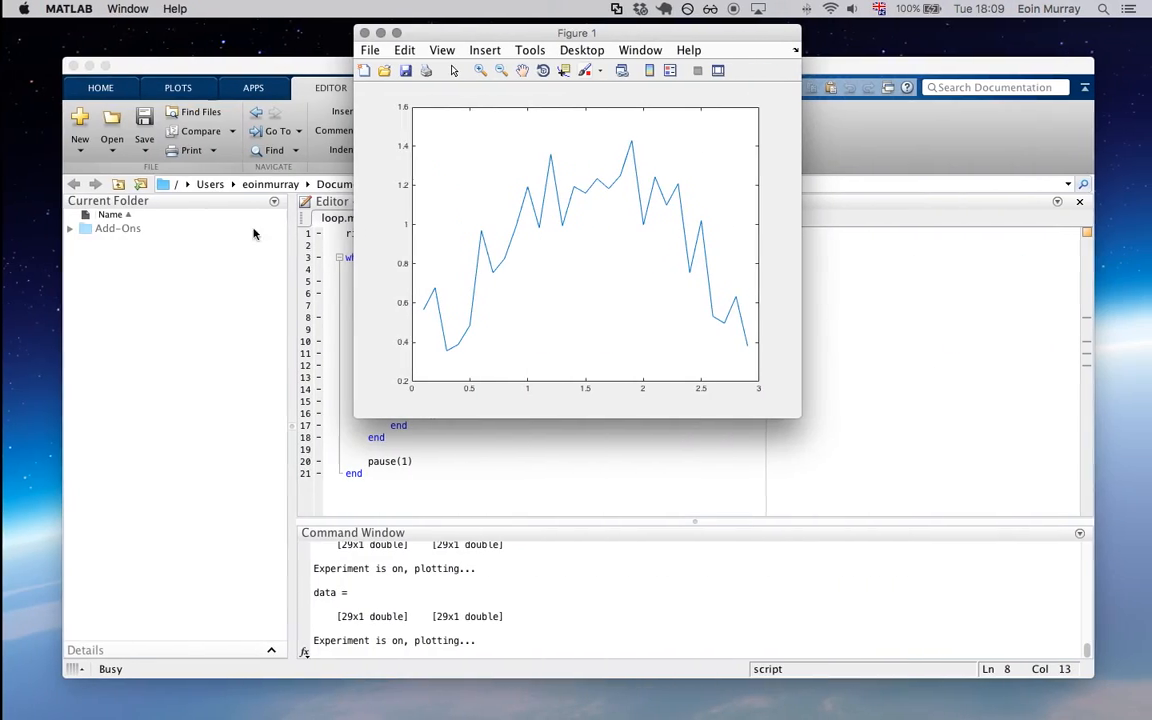
drag(470, 185, 470, 196)
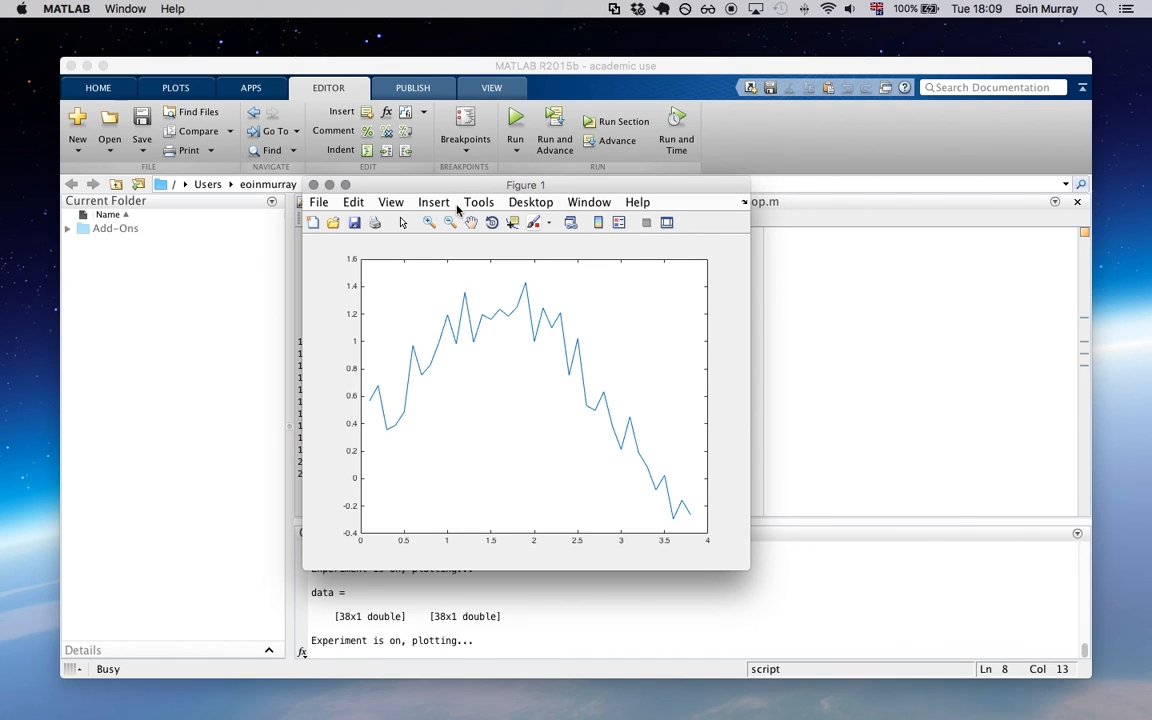
Switch to Rinocloud in Chrome to show the metadata of remote_100753_2016-03-01.txt.
key(super+Tab)
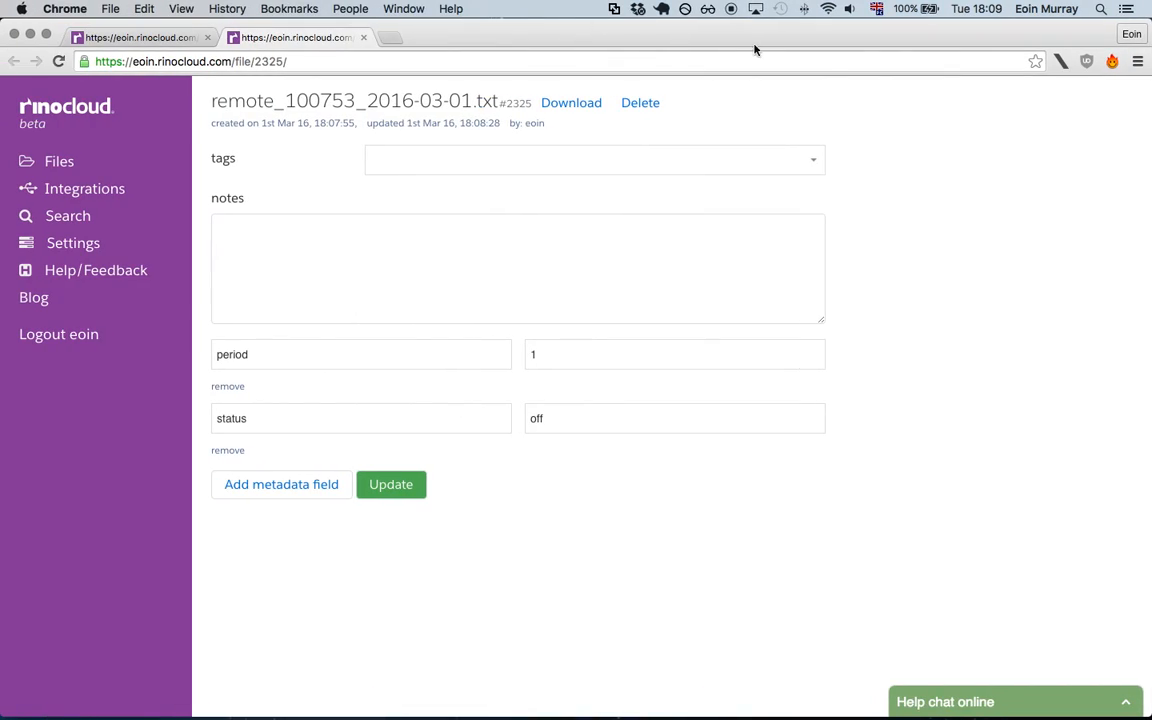